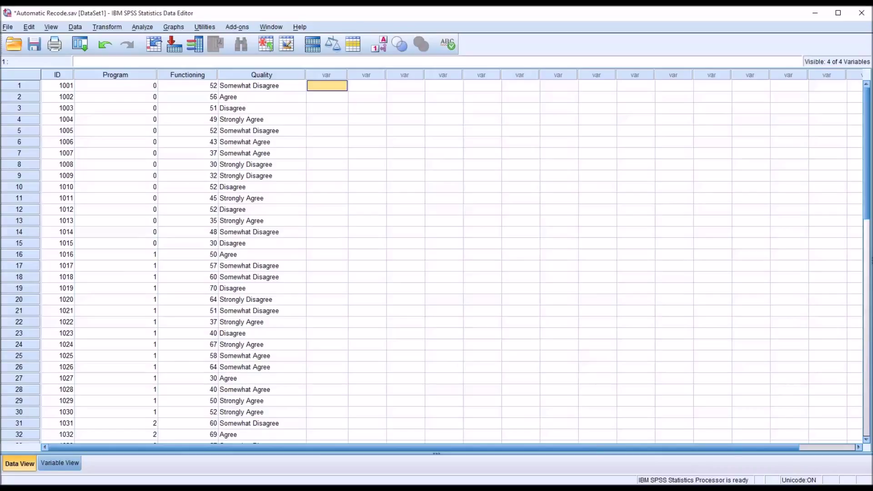
Display Program's codes as value labels: Individual, Group and Treatment as Usual
click(59, 75)
click(101, 77)
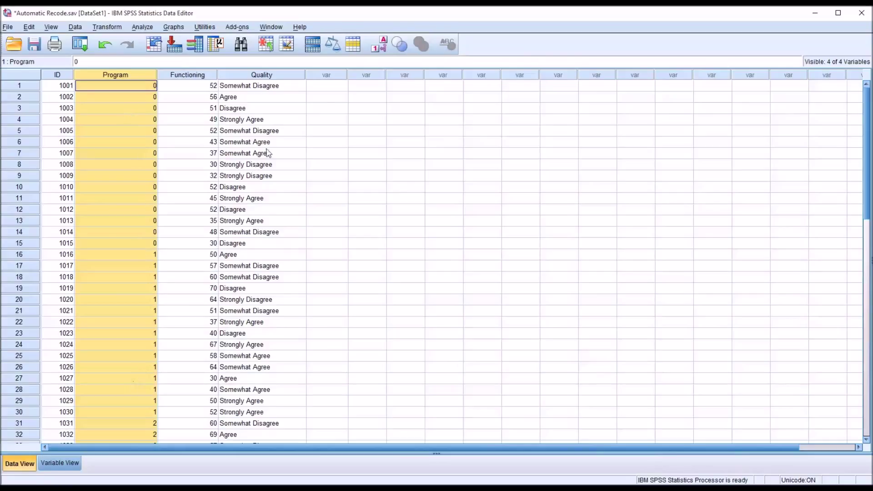
click(381, 47)
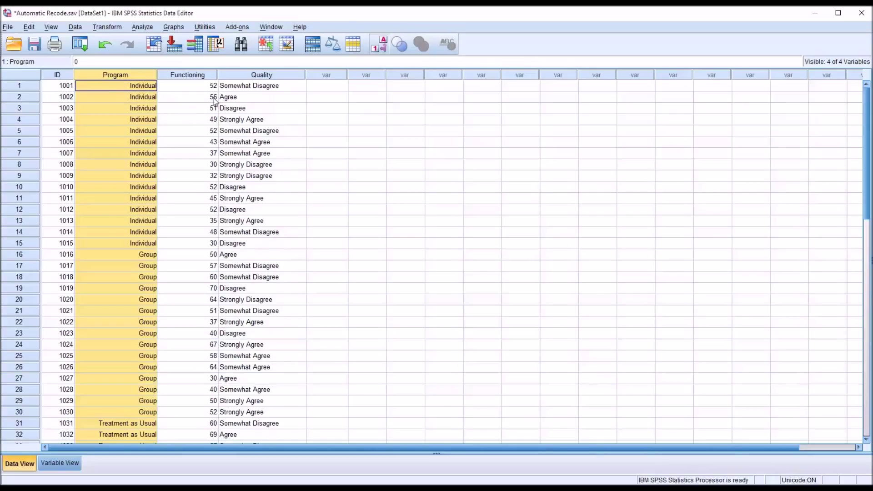
Select the Functioning and Quality columns, then switch to Variable View
click(180, 75)
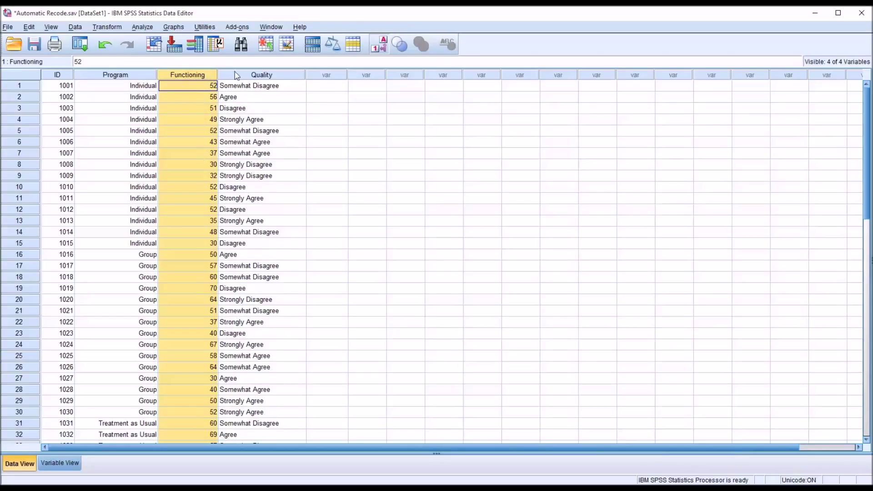
click(249, 76)
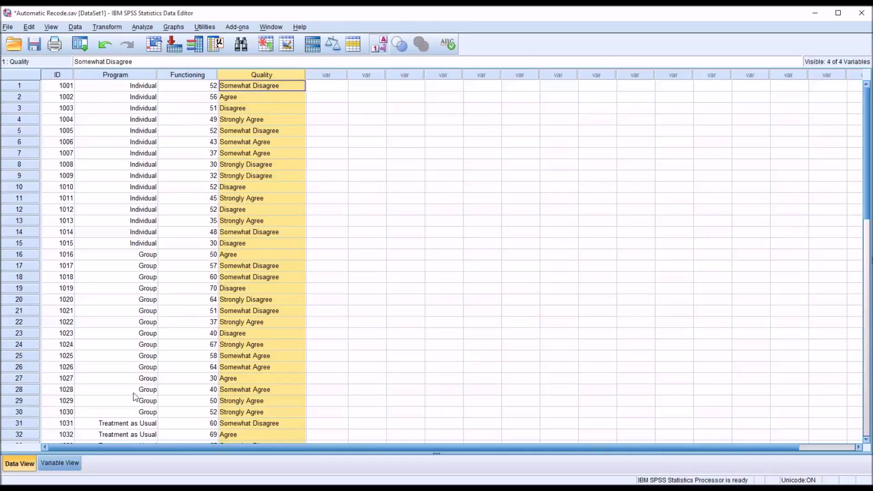
click(62, 464)
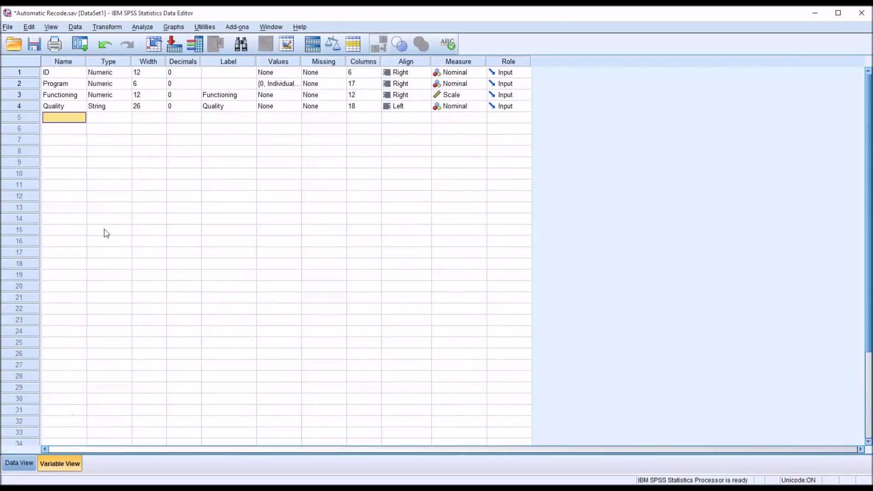
Check the types of ID, Program and Functioning, confirming Quality is a String variable
click(66, 74)
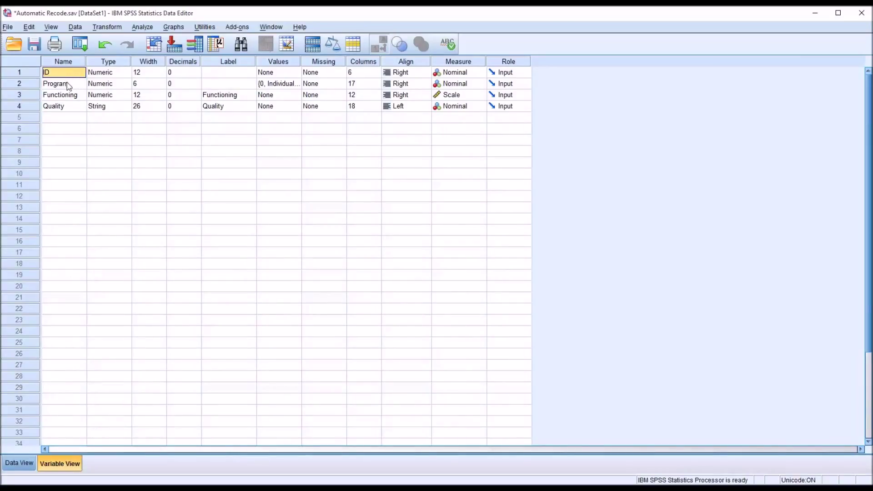
click(65, 84)
click(67, 95)
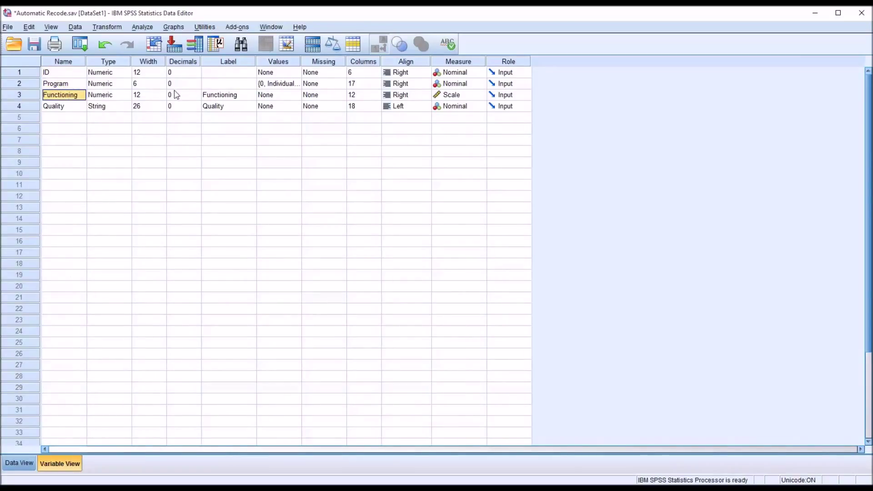
click(109, 84)
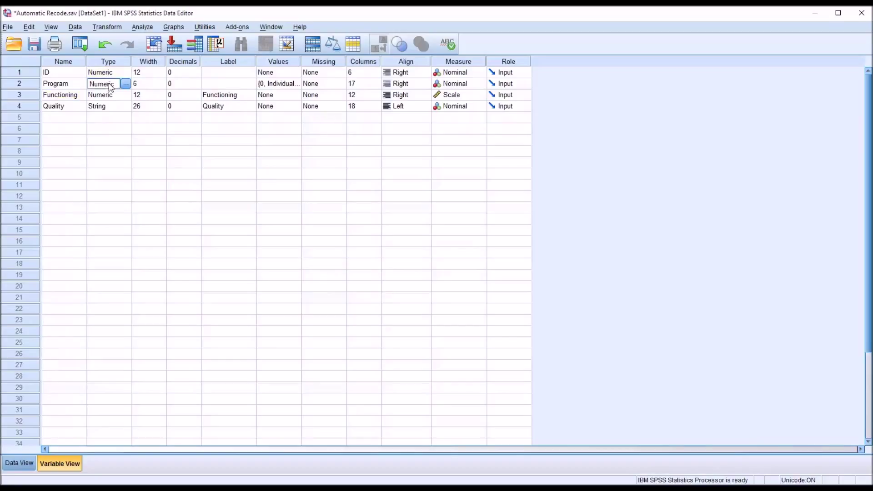
click(109, 95)
click(61, 107)
click(105, 109)
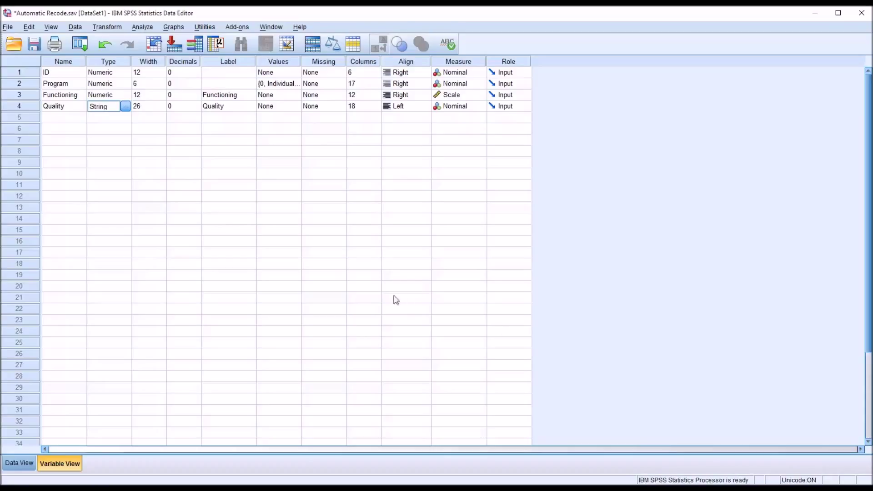
Review Program's value labels (0 Individual, 1 Group, 2 Treatment as Usual) without changes
click(80, 86)
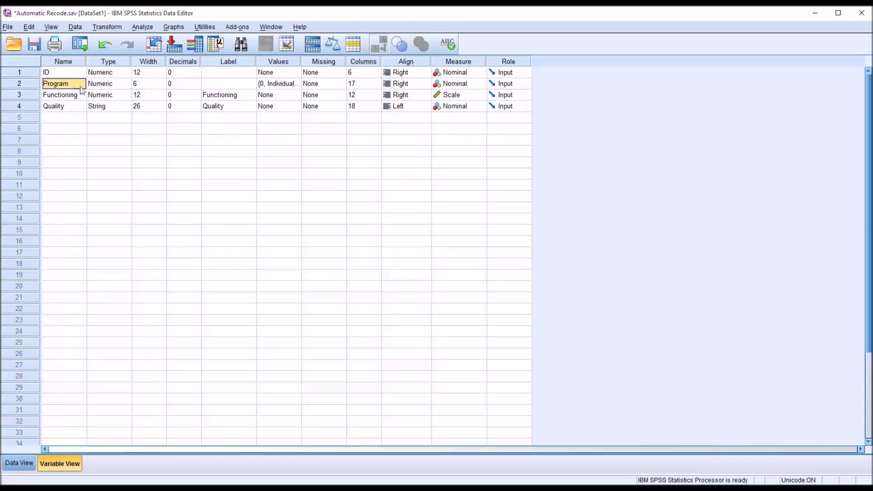
click(270, 85)
click(296, 86)
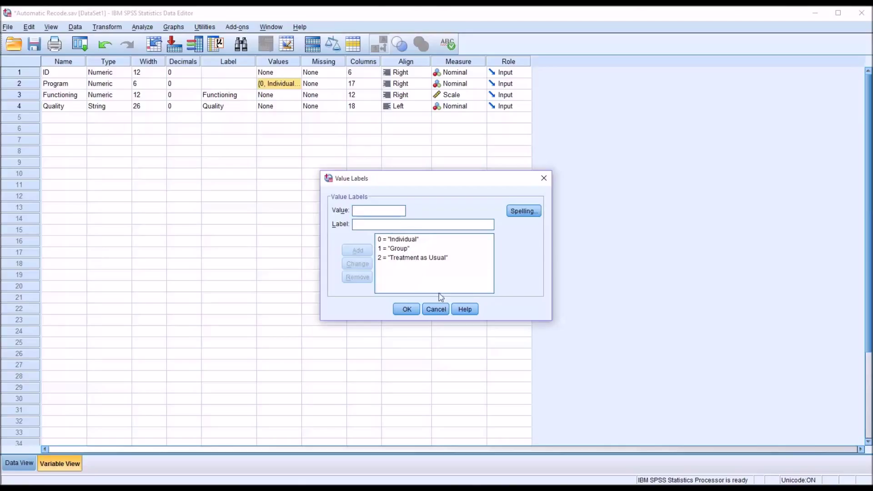
click(438, 309)
click(21, 465)
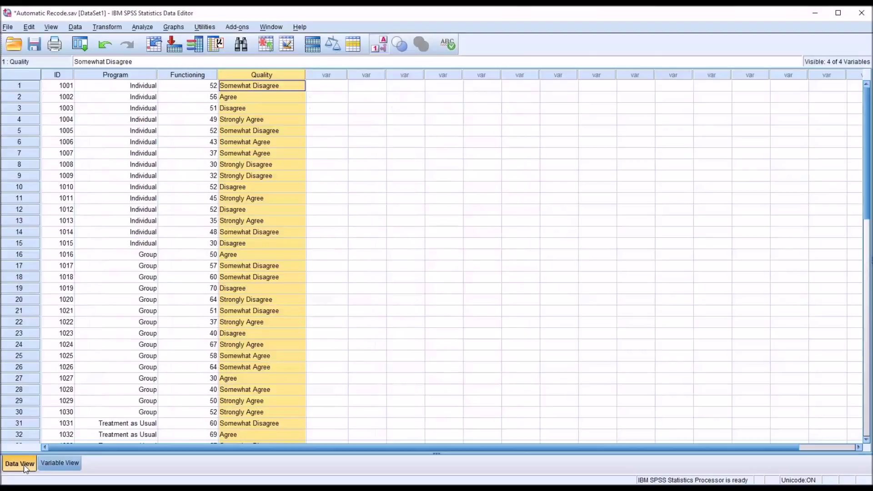
click(317, 87)
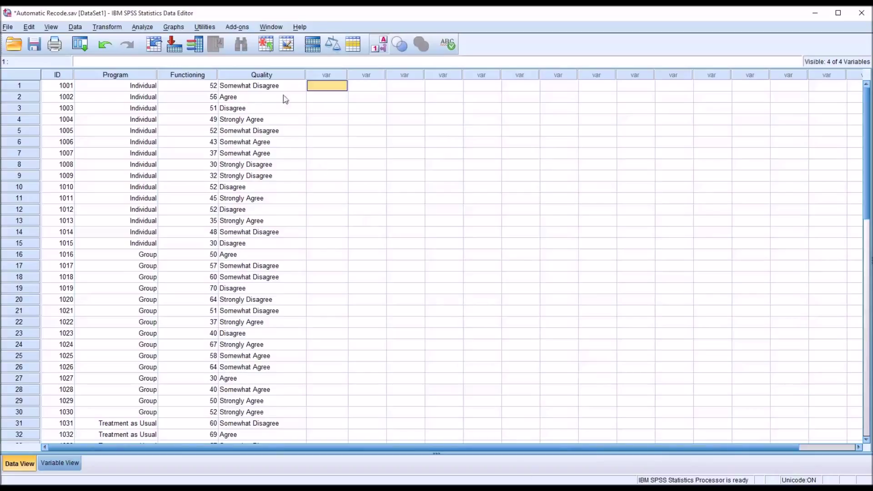
click(277, 77)
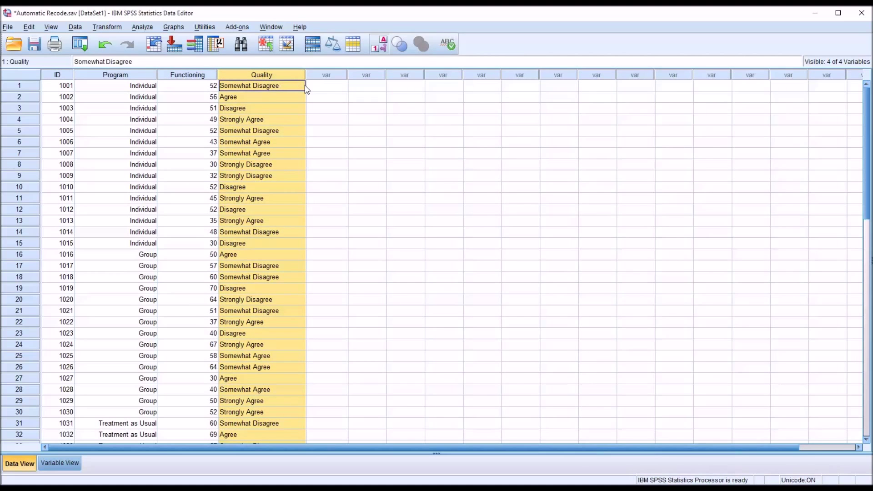
click(317, 88)
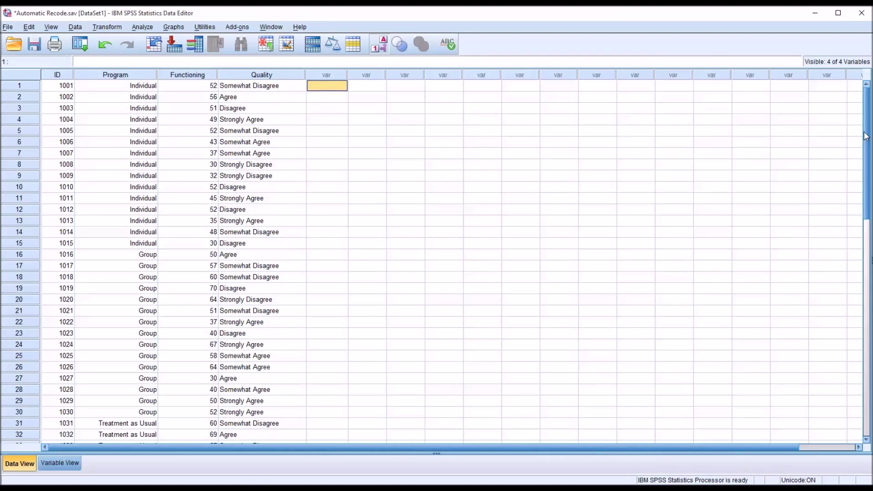
mouse_move(867, 131)
mouse_down()
mouse_move(868, 207)
mouse_move(866, 122)
mouse_up()
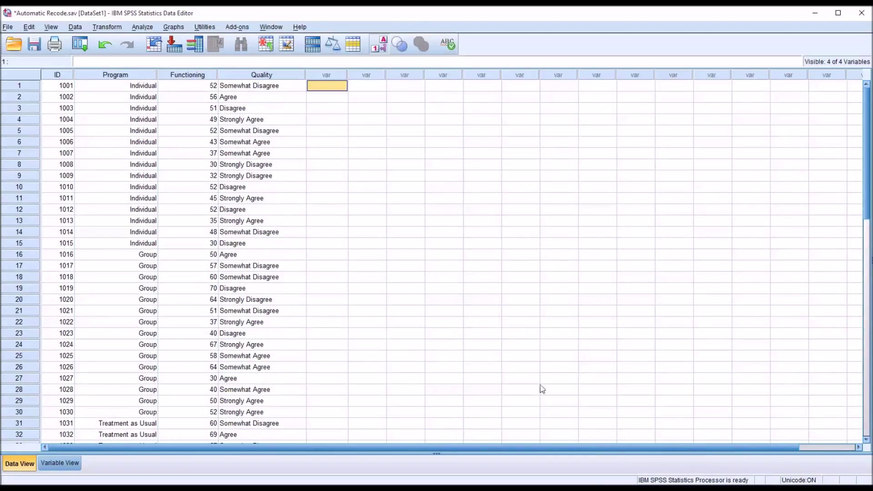
click(109, 28)
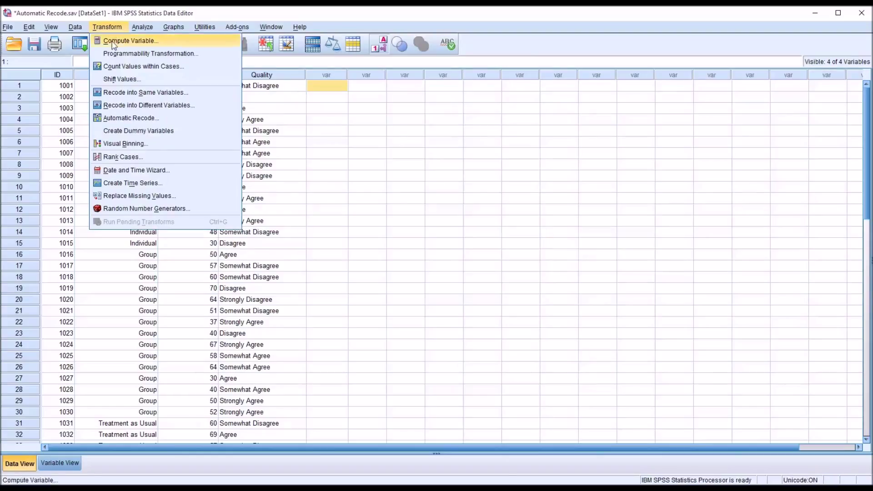
Start an Automatic Recode and move Quality into the Variable -> New Name list
click(127, 118)
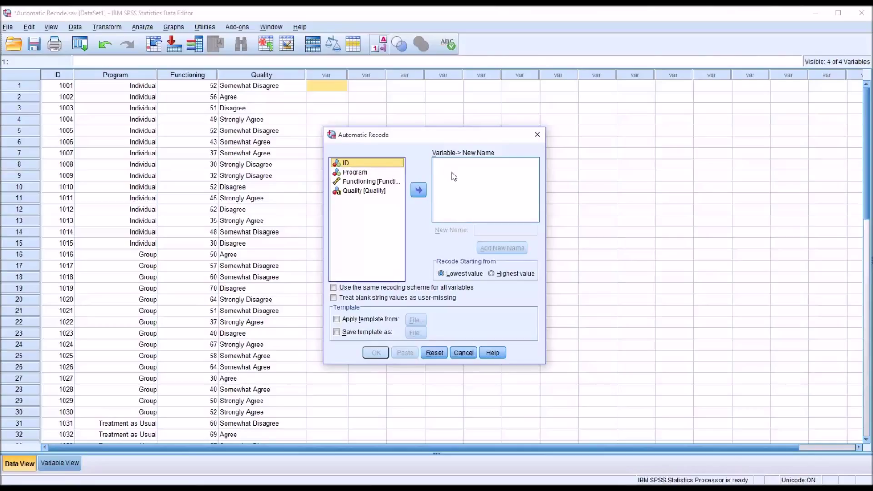
click(351, 193)
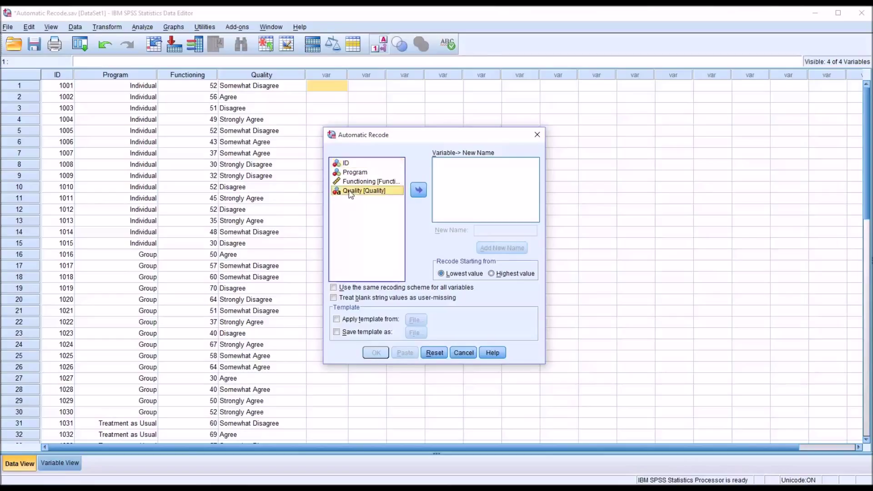
click(418, 190)
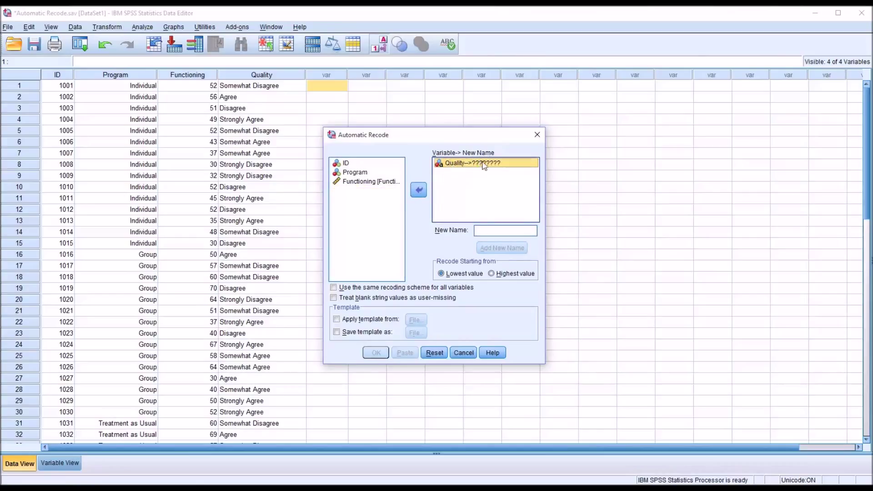
Name Quality's recoded variable R1 and run the automatic recode
click(483, 230)
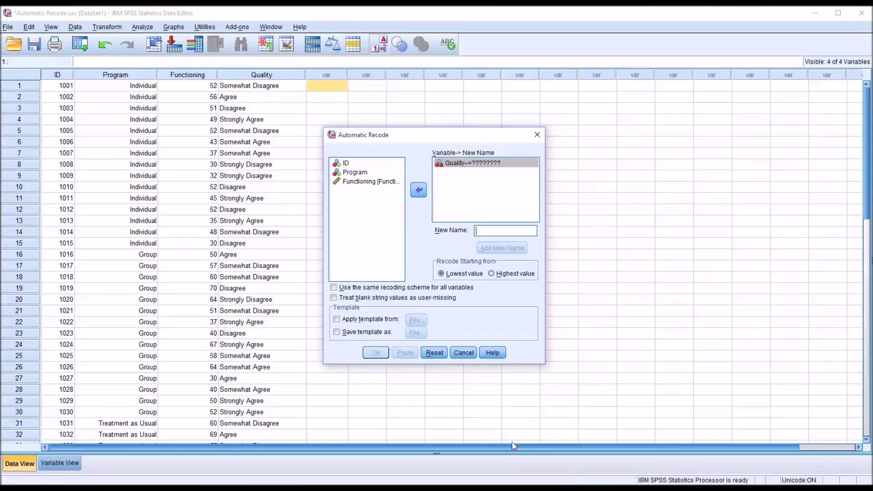
text(R1)
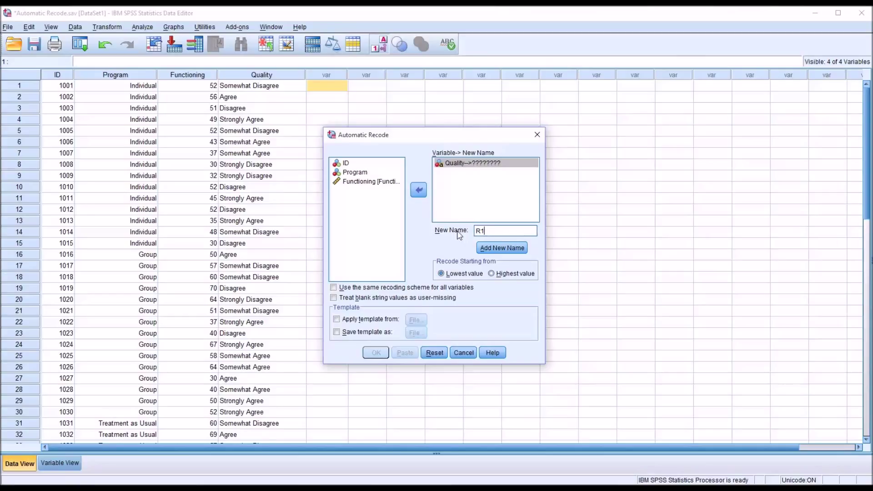
click(487, 251)
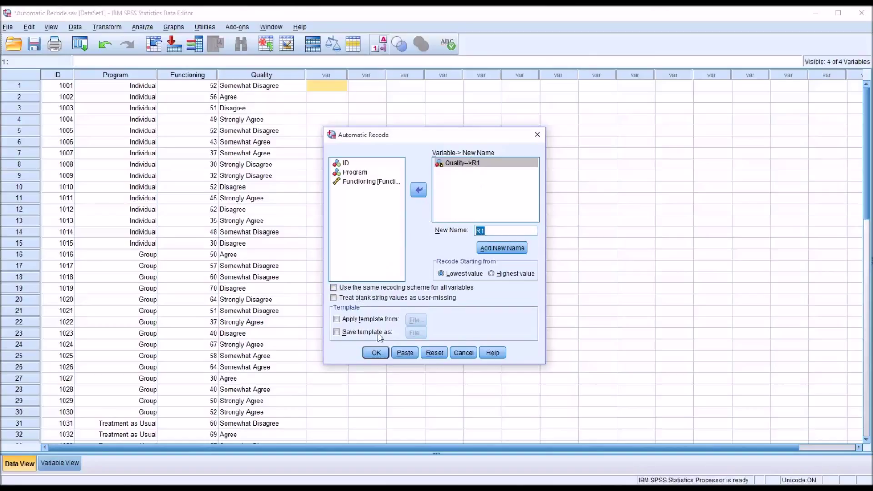
click(376, 353)
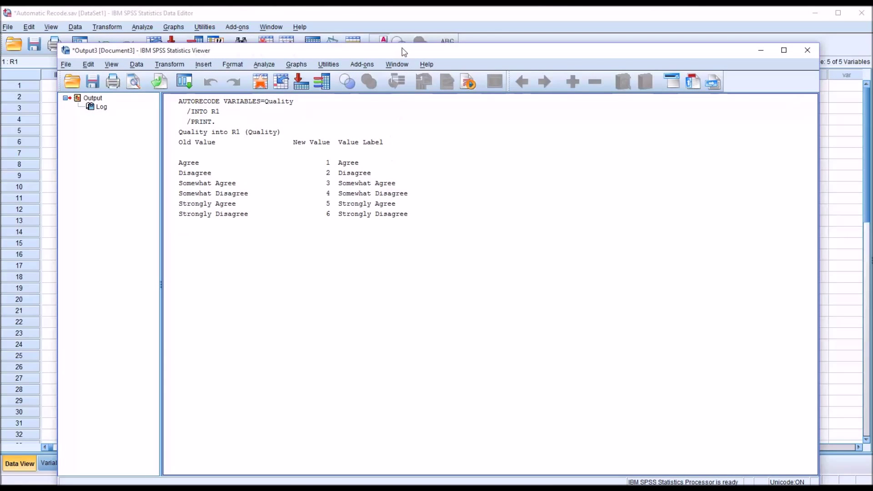
Move the Output Viewer slightly higher to review the R1 recode table (codes 1–6)
drag(402, 50, 405, 34)
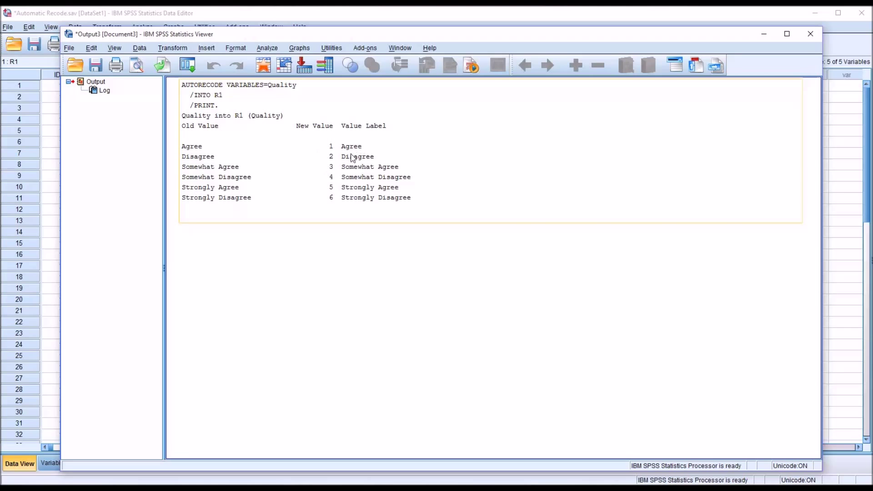
Widen the R1 column and compare its labels with Quality in rows 1 and 2
click(354, 24)
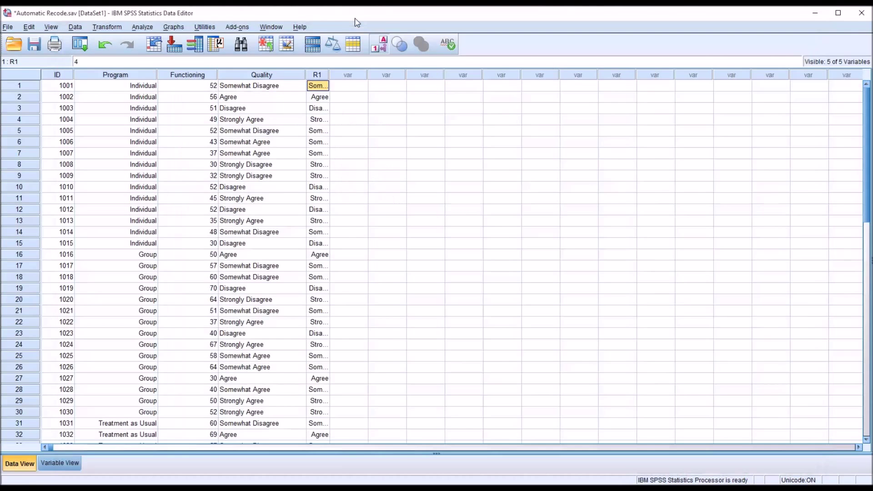
drag(330, 75, 390, 75)
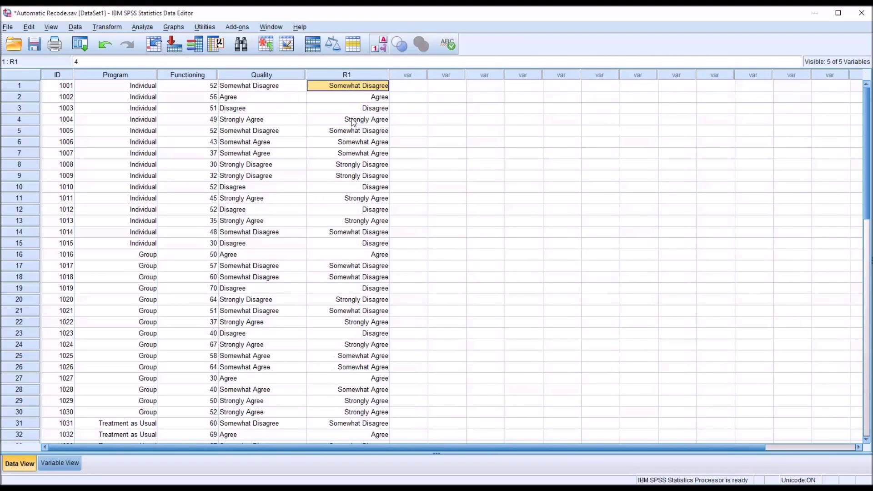
click(276, 89)
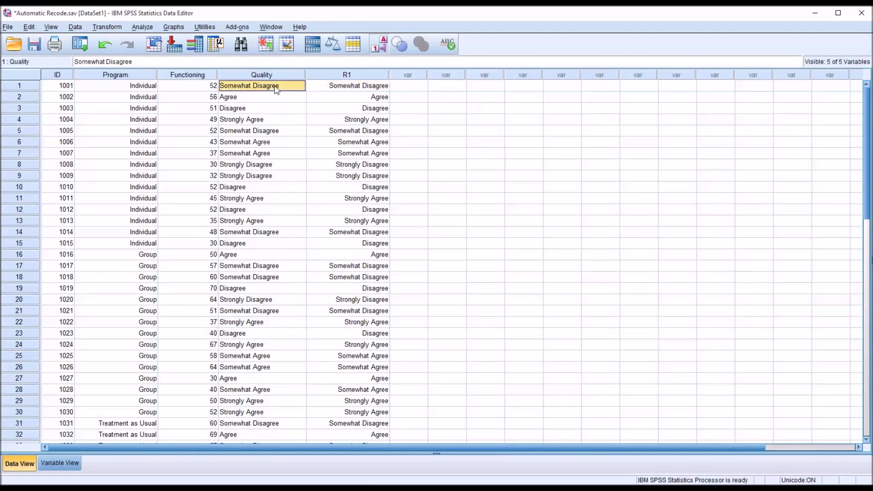
click(322, 89)
click(279, 100)
click(329, 99)
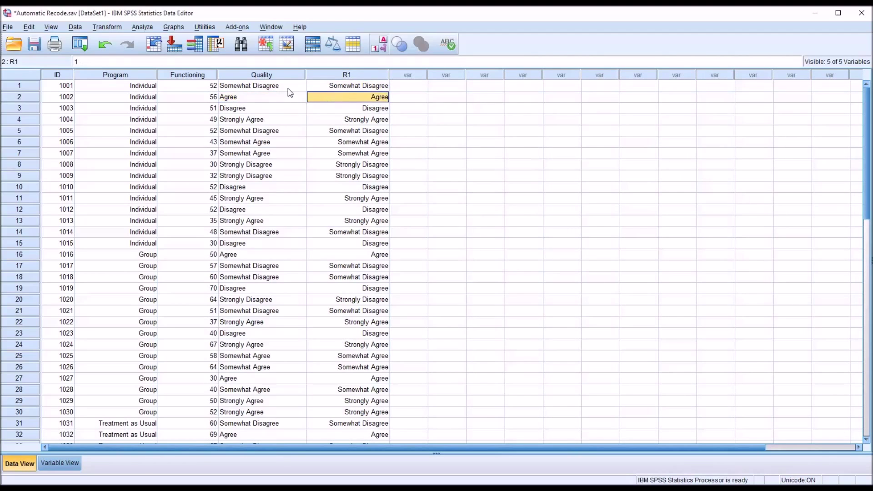
Show numeric codes, check R1's code for Somewhat Disagree, then open Variable View
click(379, 44)
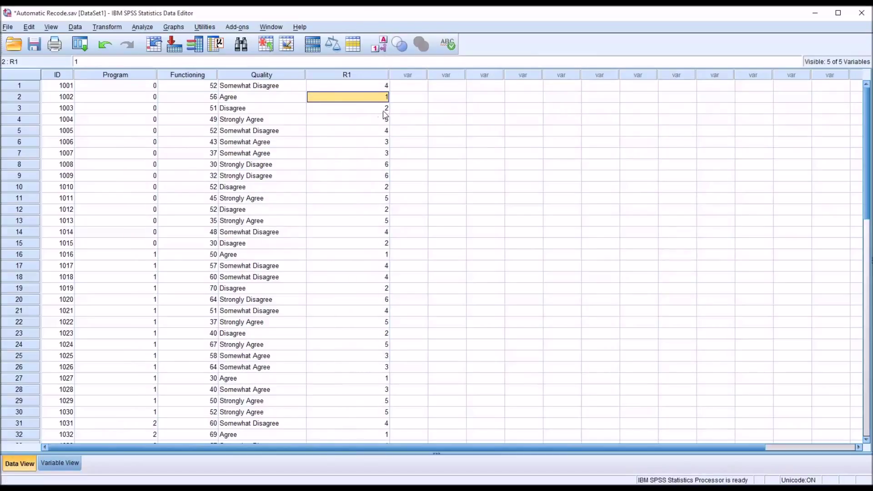
click(338, 89)
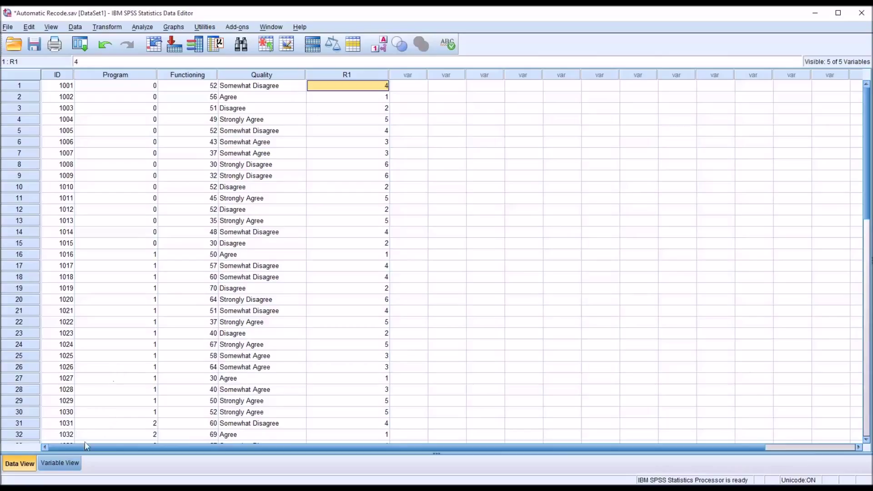
click(72, 463)
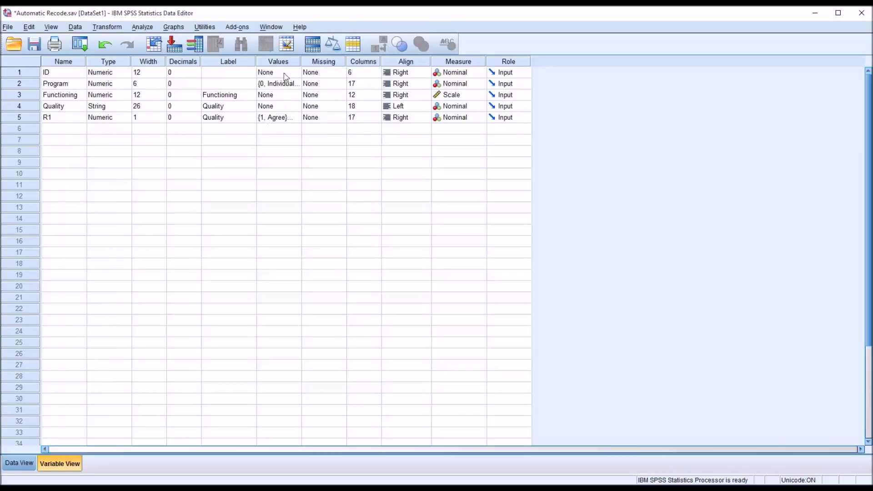
Review R1's value labels (1 = Agree to 6 = Strongly Disagree) unchanged and return to Data View
click(295, 120)
click(295, 118)
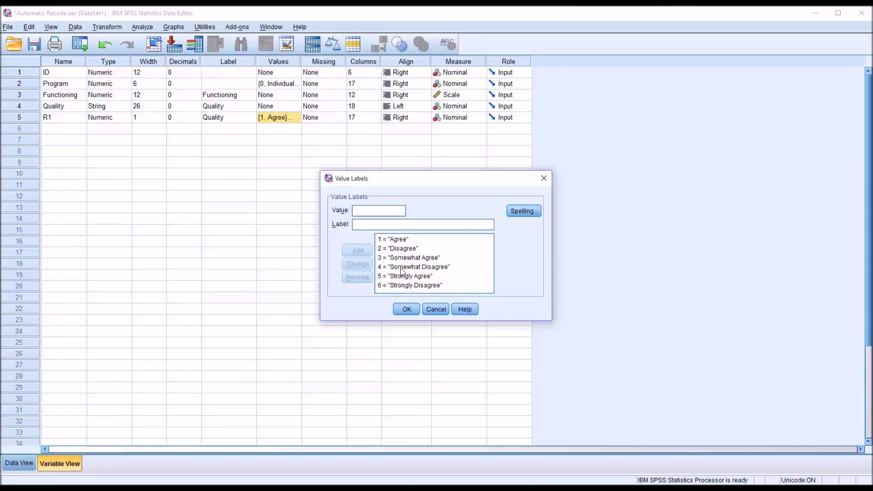
click(441, 311)
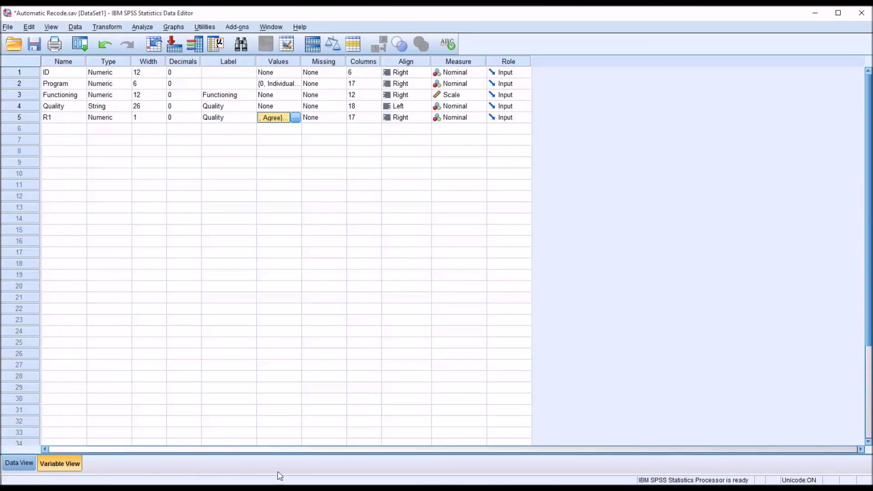
click(19, 465)
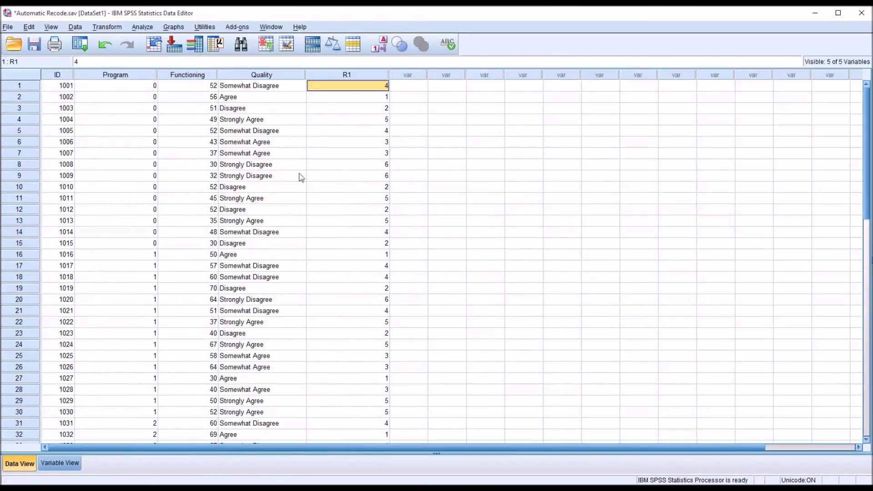
Recode Quality again into R2, numbering codes from the highest value
click(105, 28)
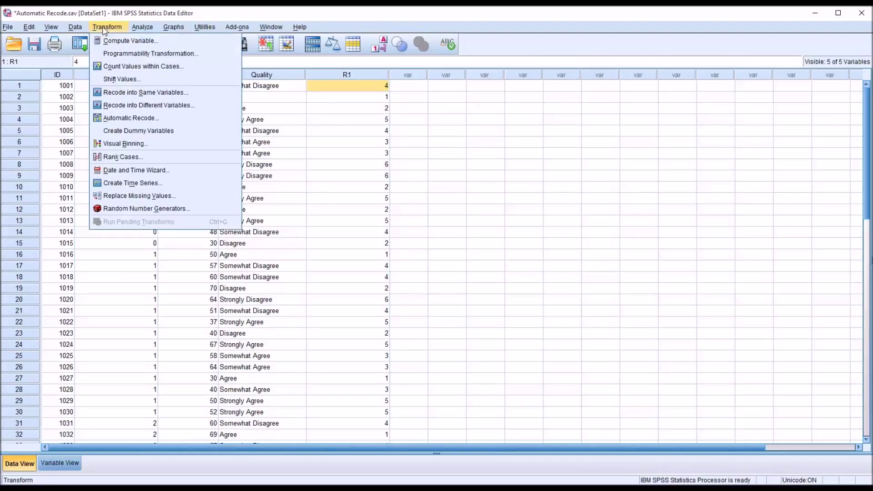
click(130, 118)
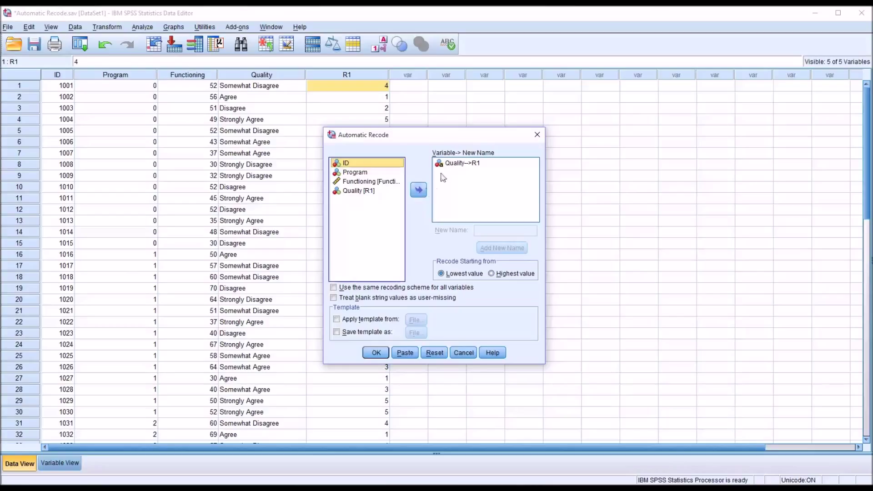
click(453, 165)
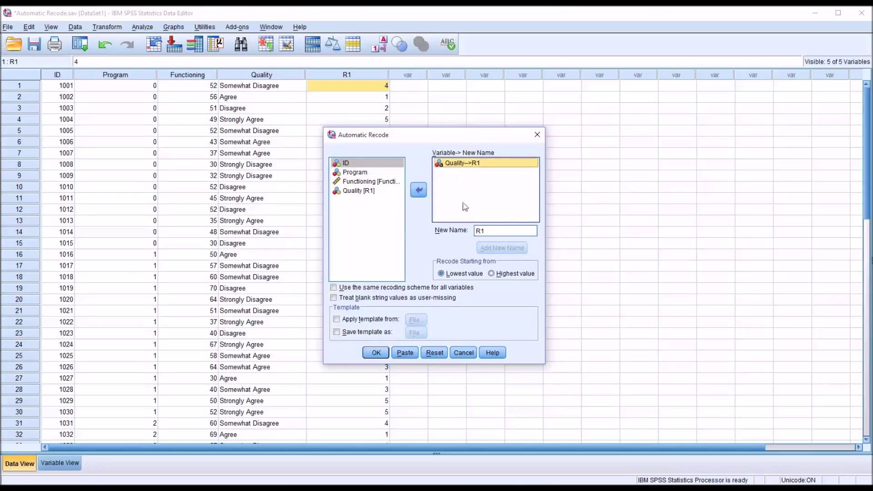
click(482, 231)
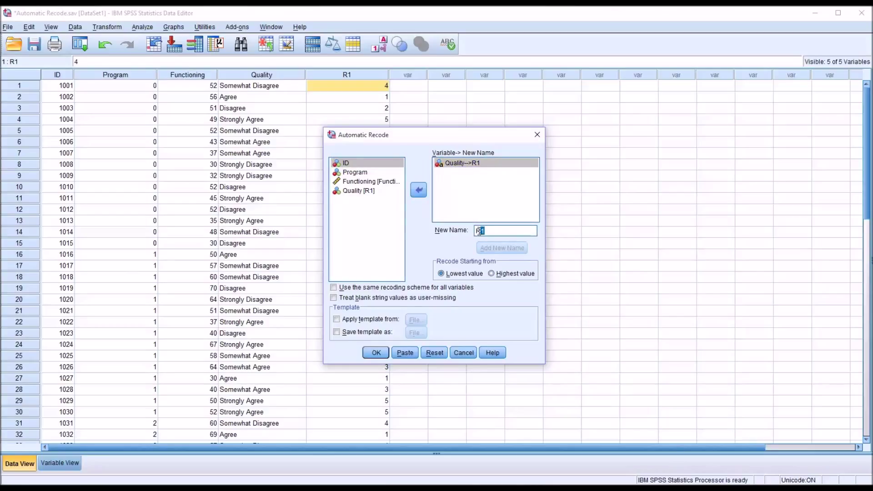
text(2)
click(485, 248)
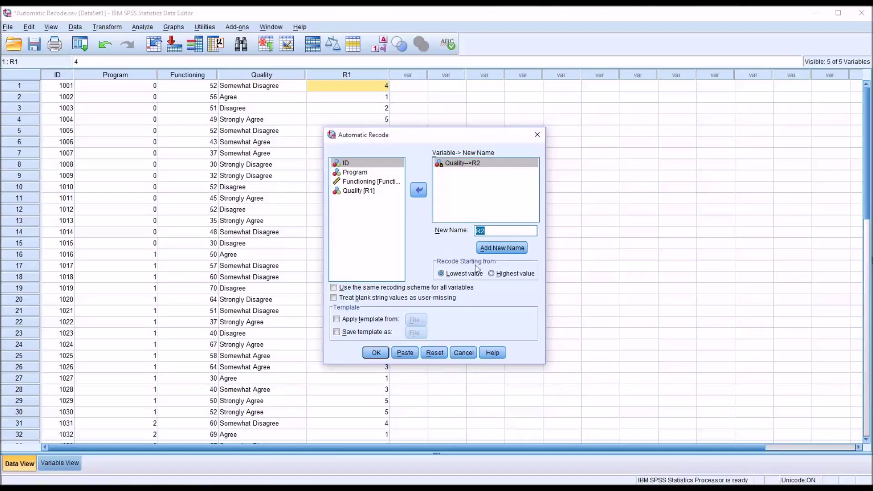
click(492, 274)
click(371, 353)
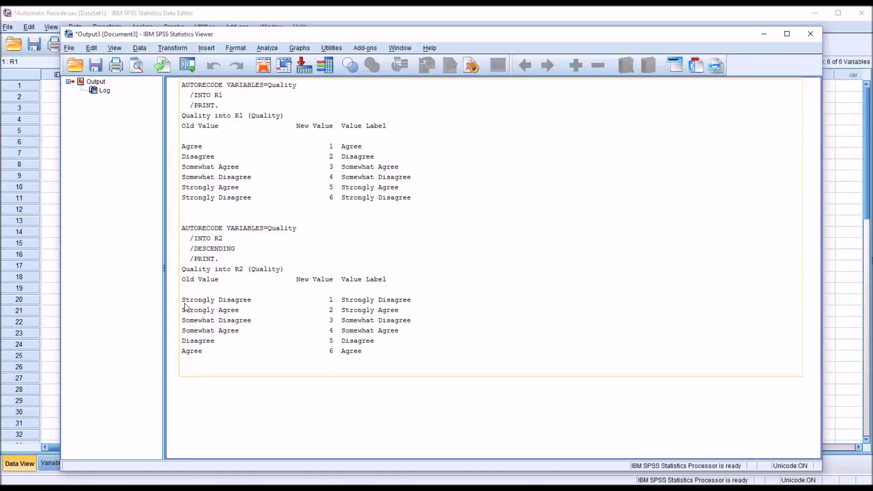
Leave the recode output and bring the Data Editor with the new R2 column forward
click(328, 378)
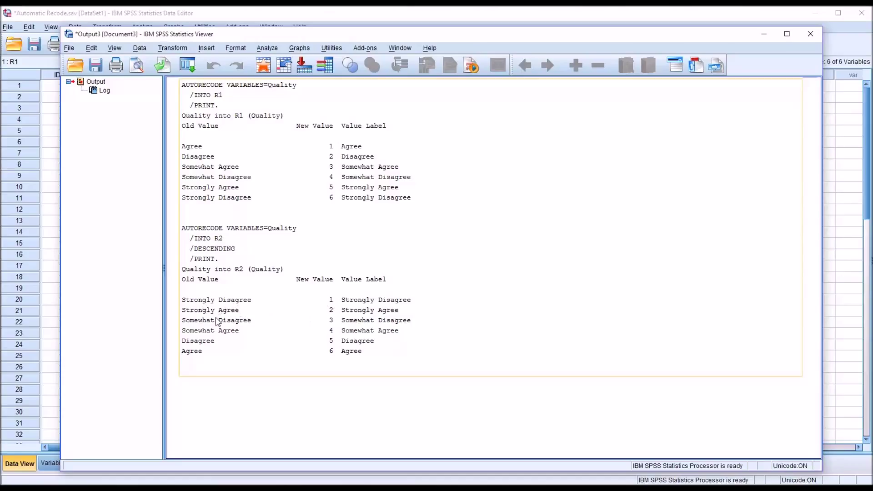
click(403, 21)
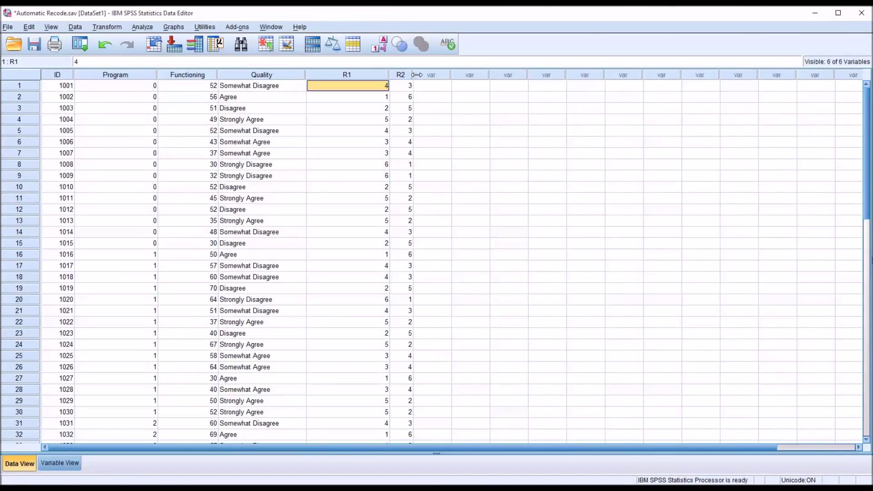
Widen the R1 and R2 columns and toggle value labels on, then back to codes
drag(417, 74, 348, 74)
click(387, 75)
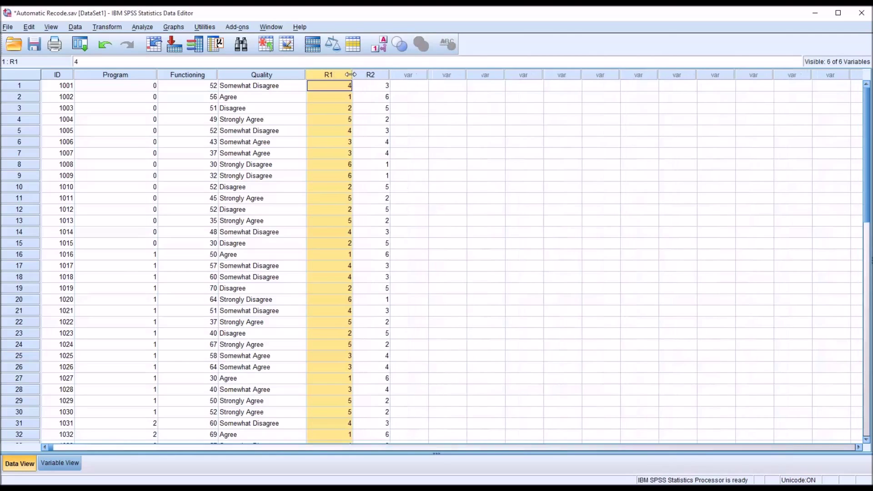
click(379, 45)
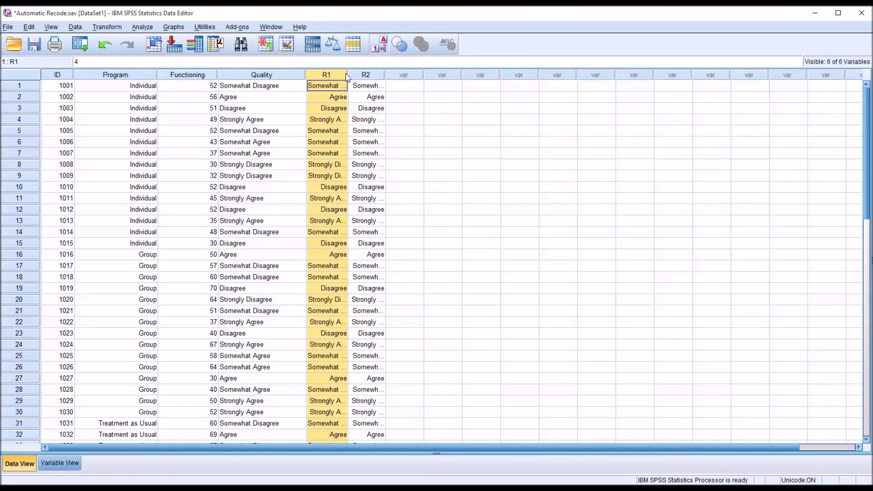
drag(384, 75, 418, 77)
drag(347, 75, 380, 75)
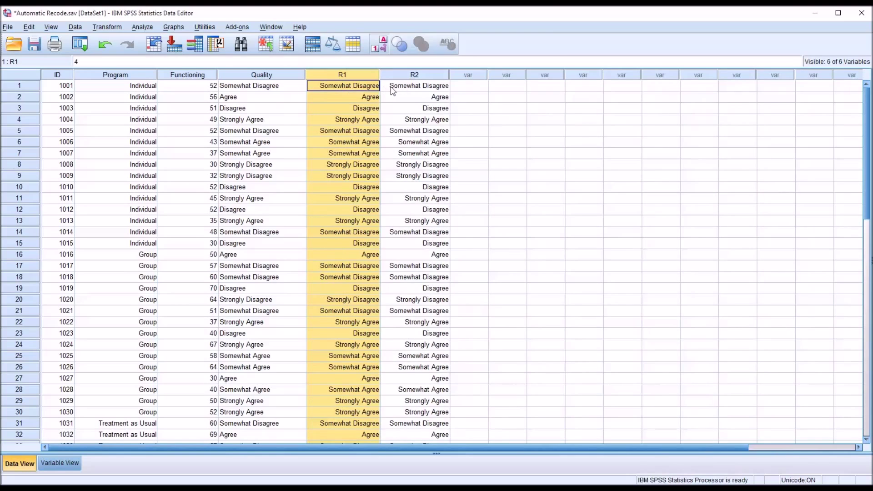
click(384, 49)
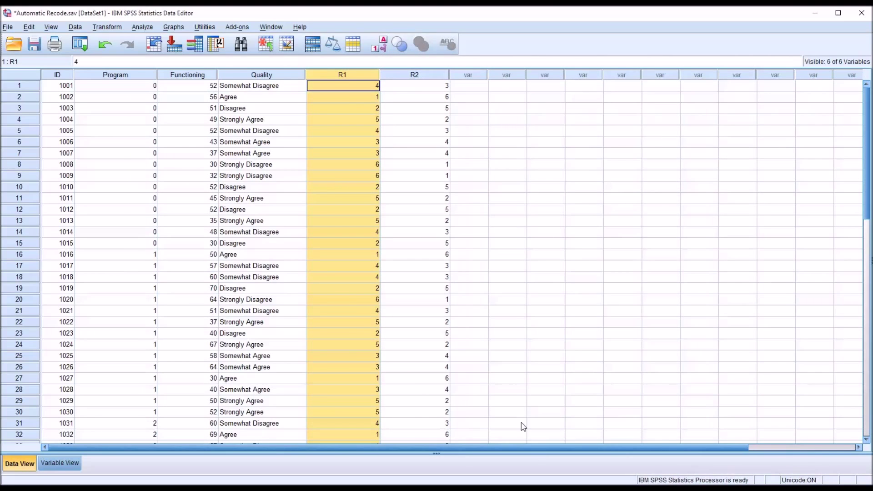
Compare R1 and R2 codes in rows 2 and 3, then select row 9's Quality value
click(353, 98)
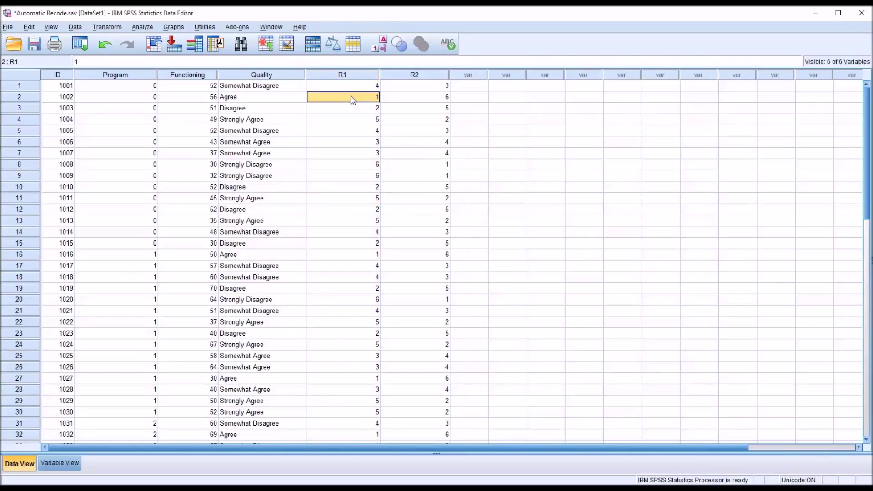
click(409, 101)
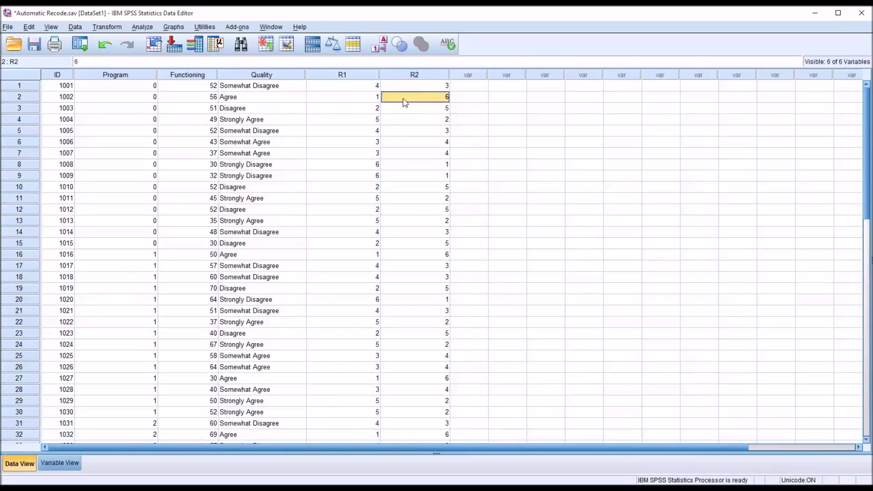
click(367, 111)
click(399, 111)
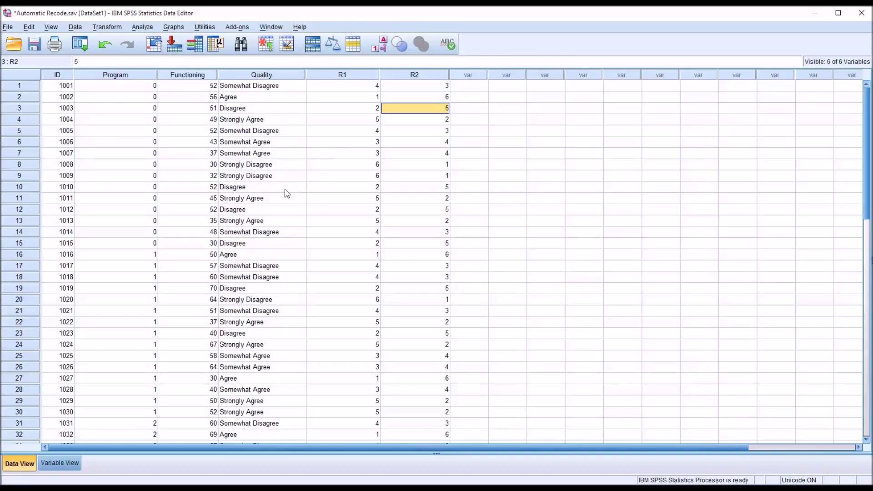
click(247, 178)
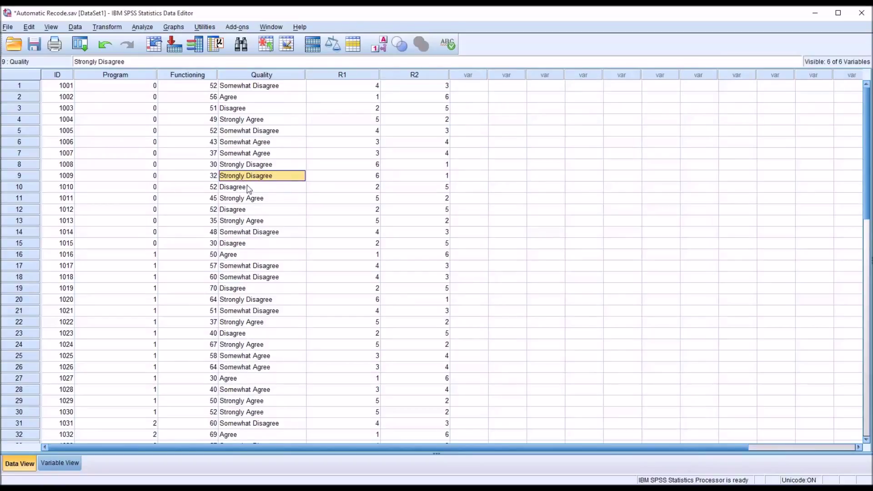
Delete the Quality responses in rows 9 and 18 so both cells are blank
key(Delete)
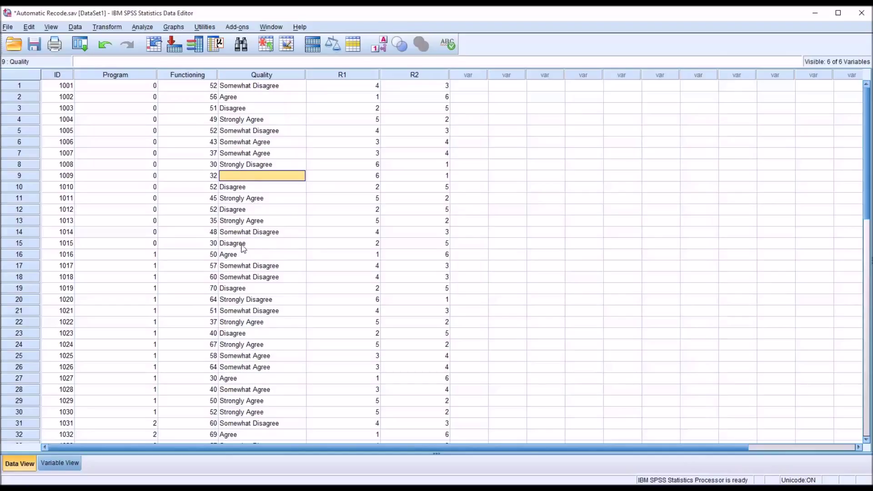
click(251, 277)
key(Delete)
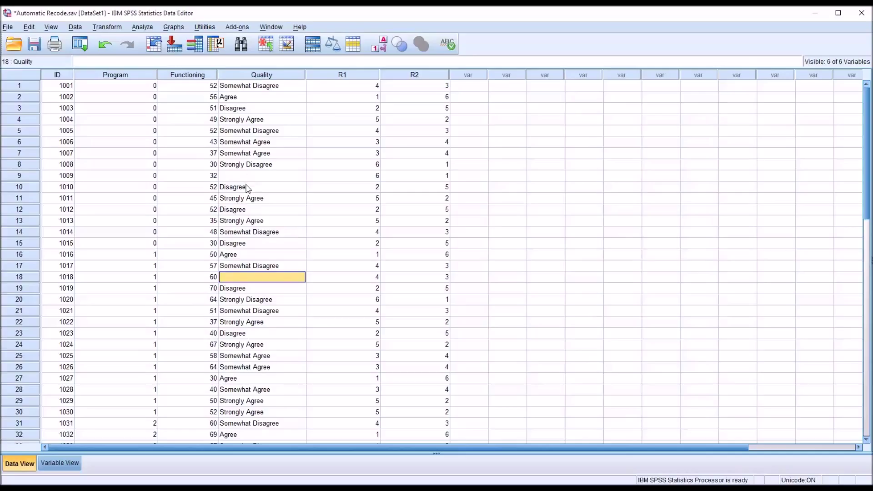
Automatic-recode Quality into new variable R3, numbering from the lowest value
click(107, 27)
click(131, 118)
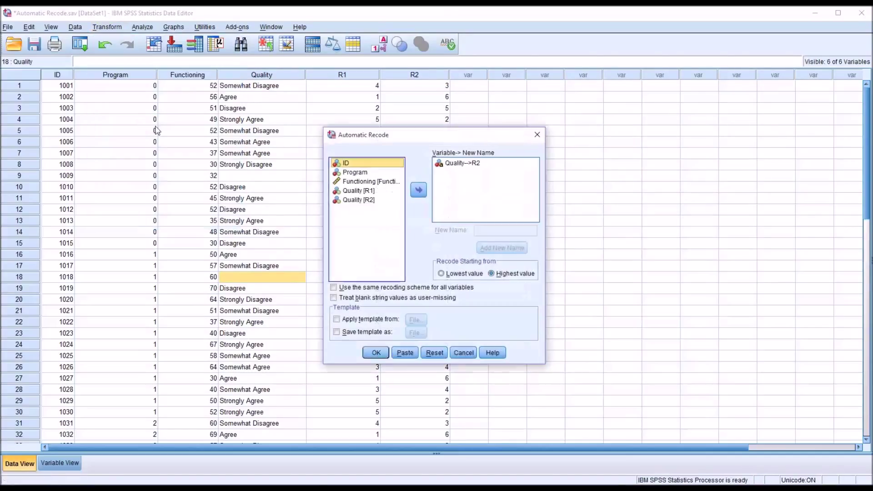
click(441, 274)
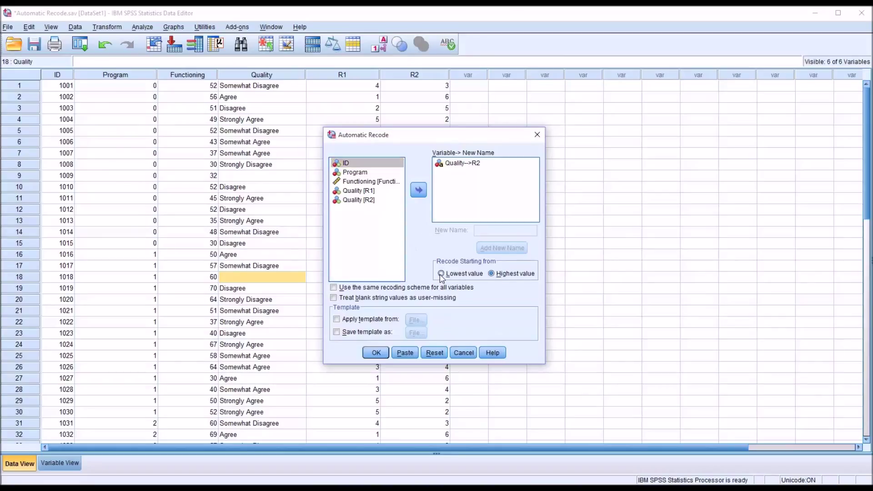
click(452, 164)
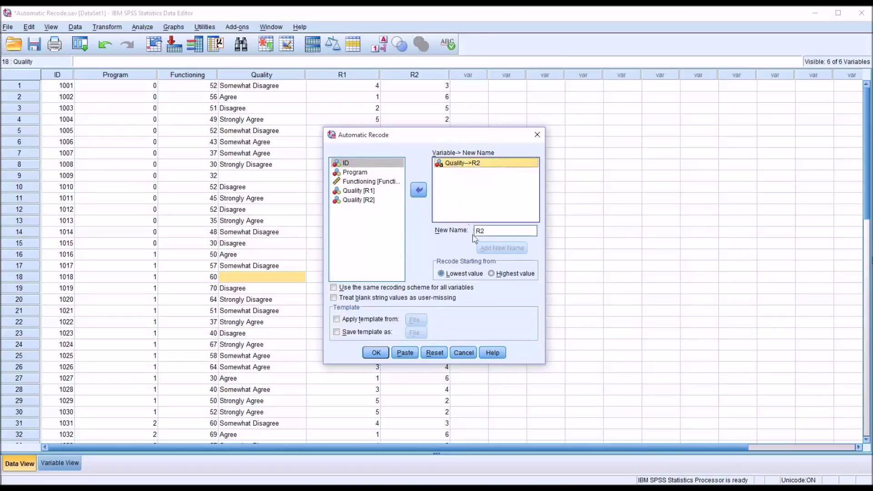
click(485, 232)
drag(486, 232, 482, 230)
text(3)
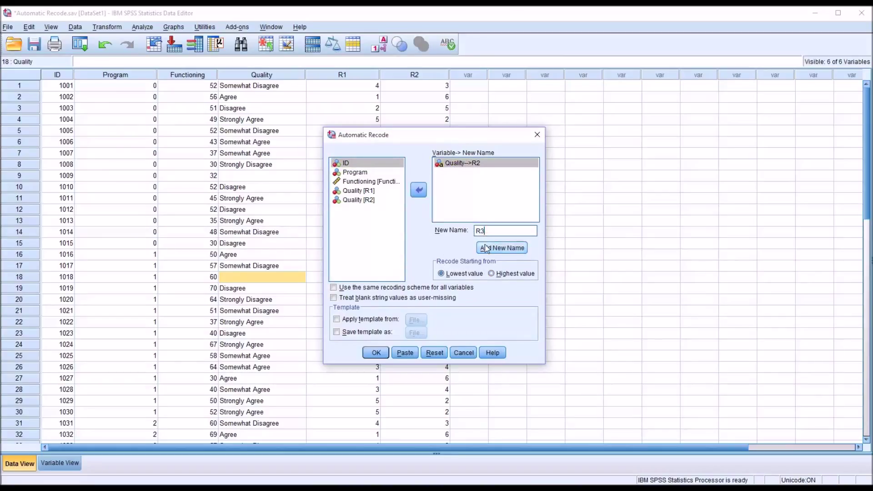
click(486, 248)
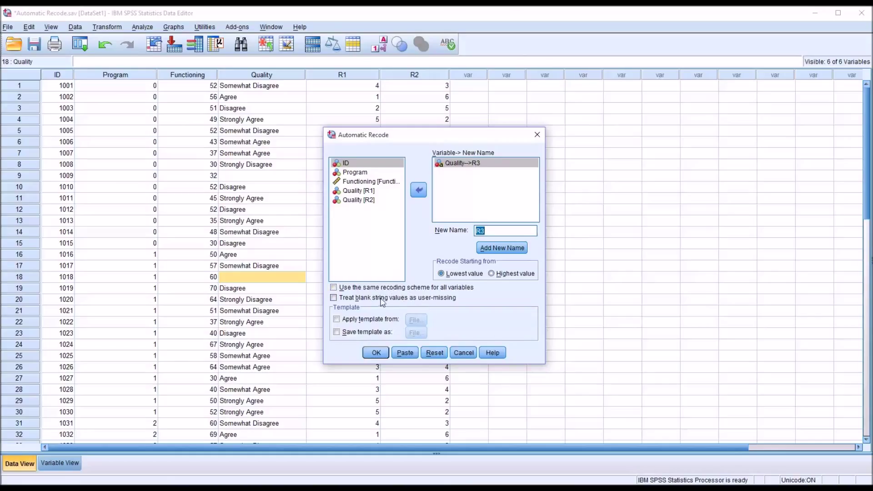
click(377, 353)
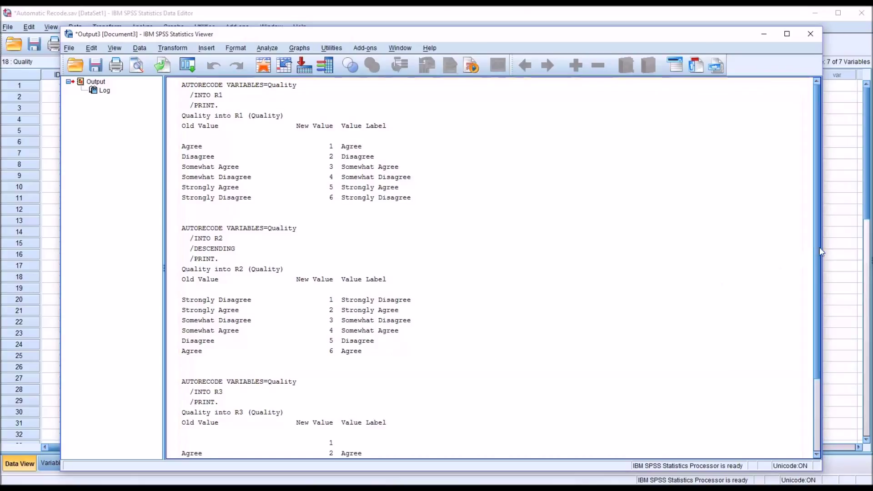
Review the R3 recode table with codes 1–7, then return to the Data Editor
scroll(817, 258, down, 3)
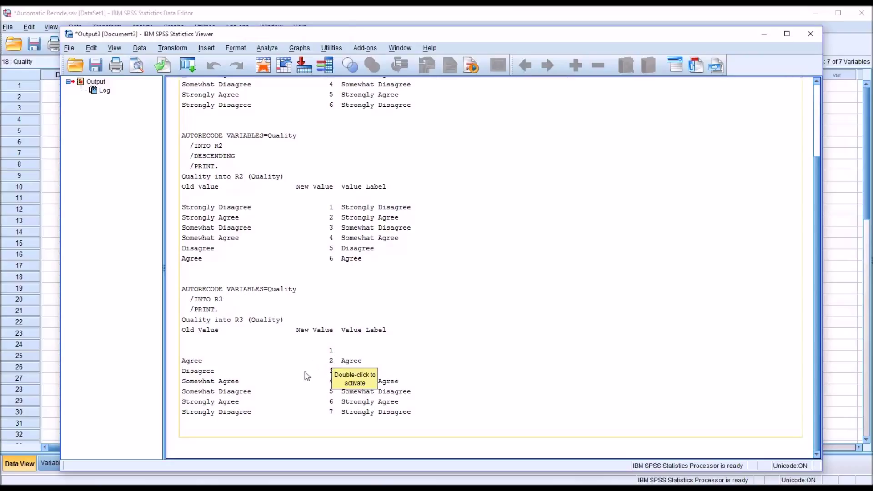
click(346, 21)
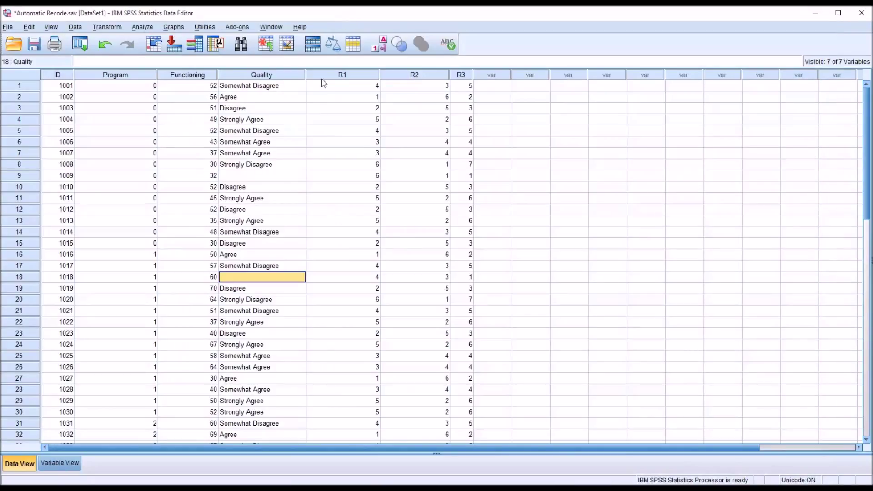
Narrow the R2 column and widen the R3 column in the data grid
drag(449, 75, 339, 74)
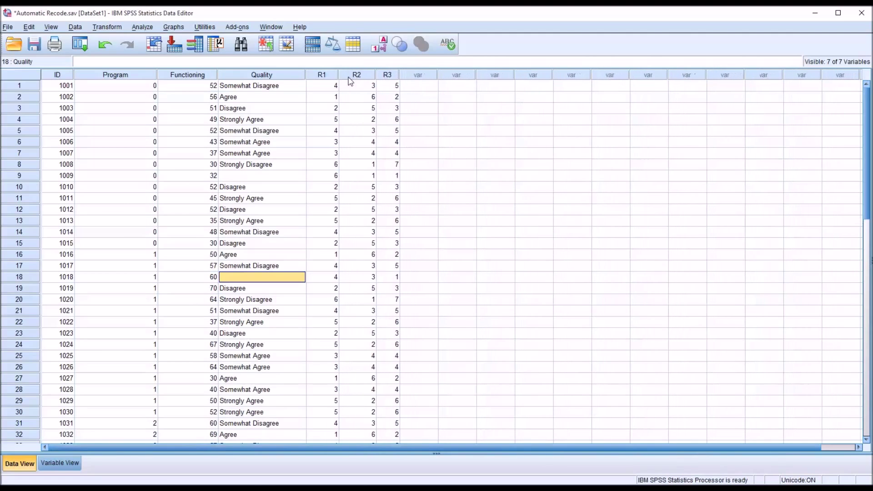
drag(398, 73, 412, 74)
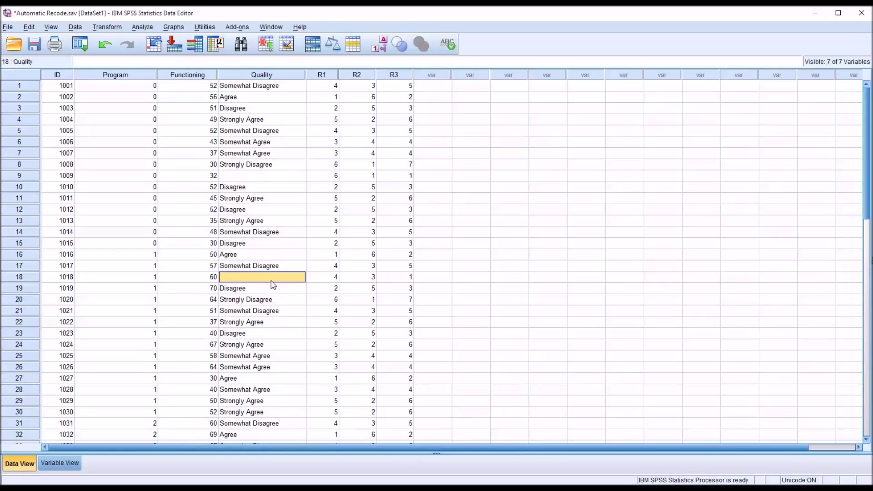
click(262, 177)
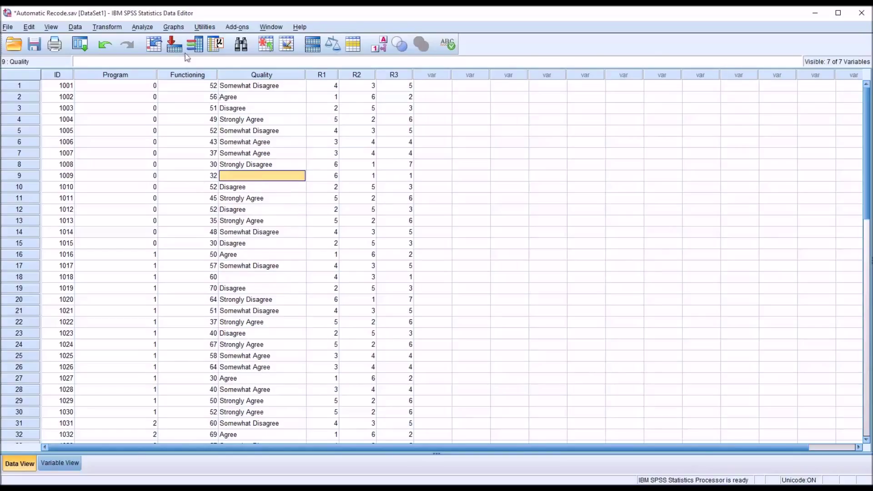
Run Means on Quality [R3] (45 cases, mean 4.07) and return to the data
click(142, 28)
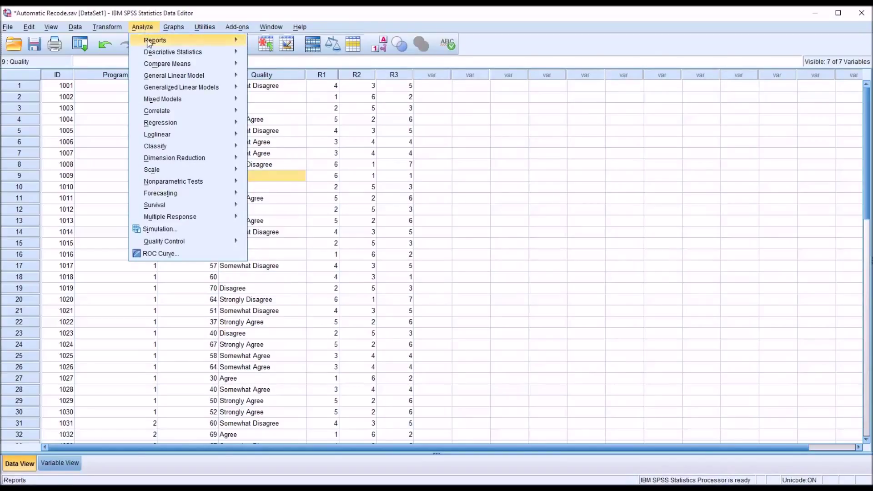
mouse_move(163, 68)
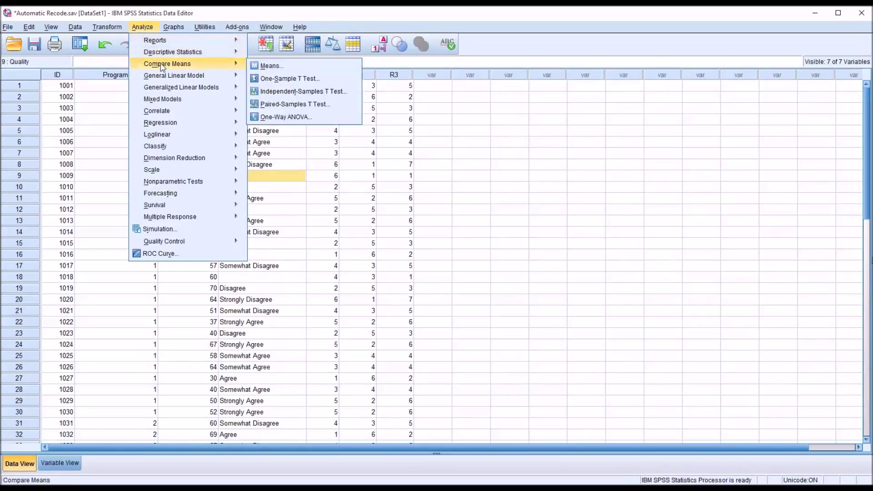
click(258, 67)
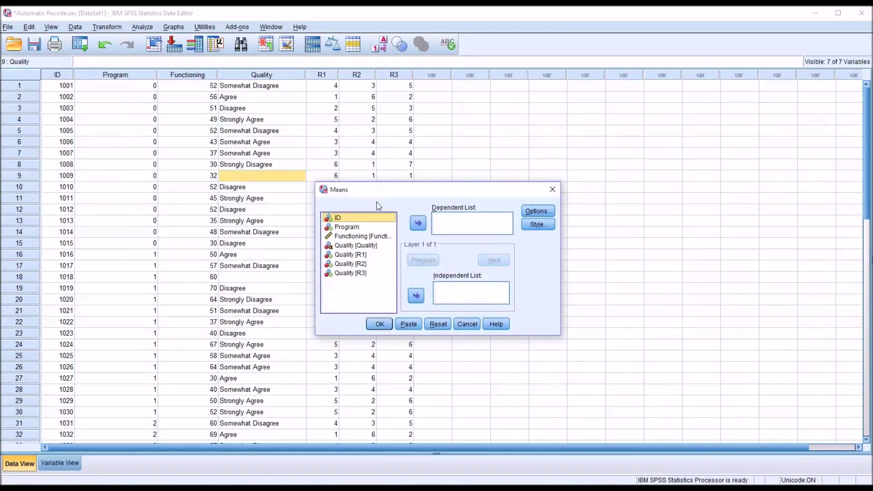
drag(349, 274, 445, 228)
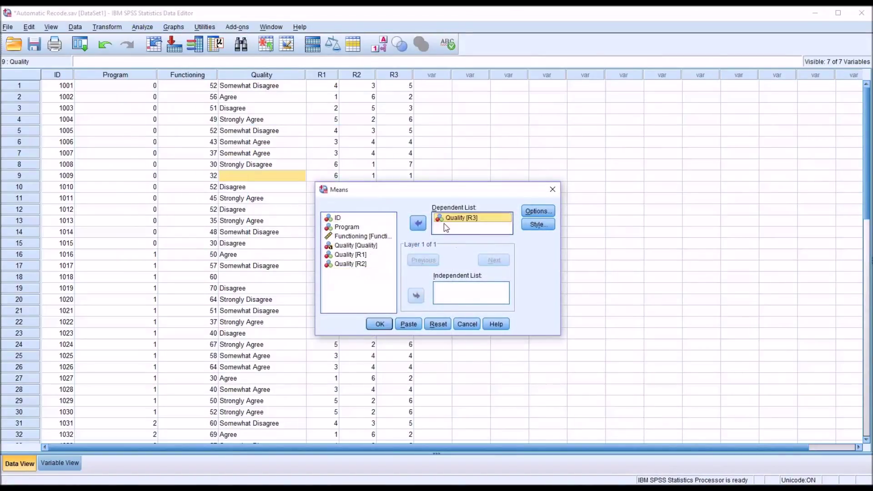
click(380, 324)
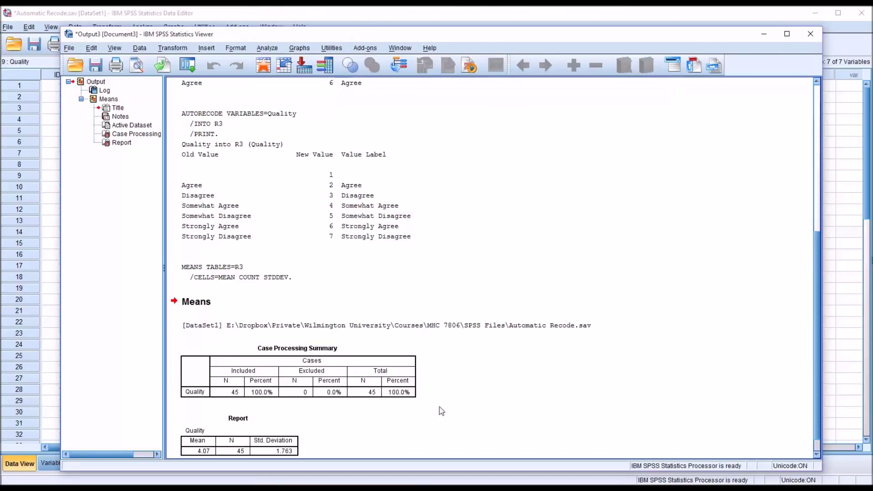
click(360, 16)
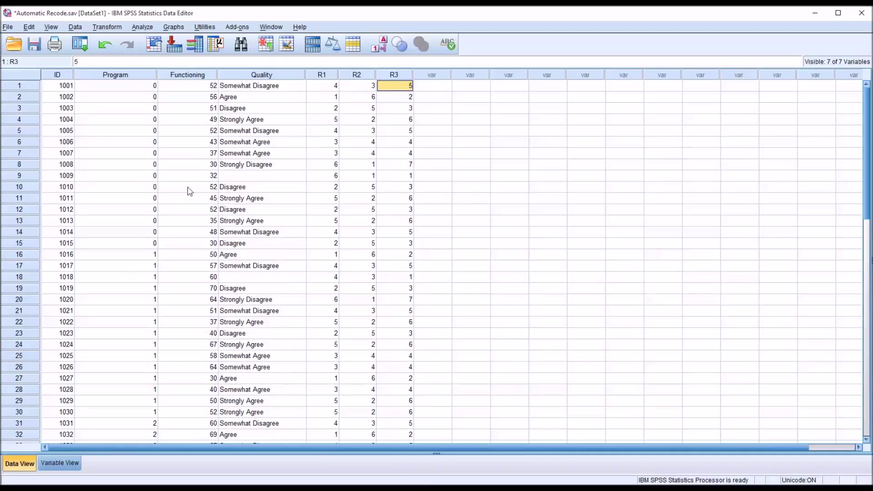
click(227, 176)
Automatic-recode Quality into R4 with 'Treat blank string values as user-missing' ticked
click(238, 277)
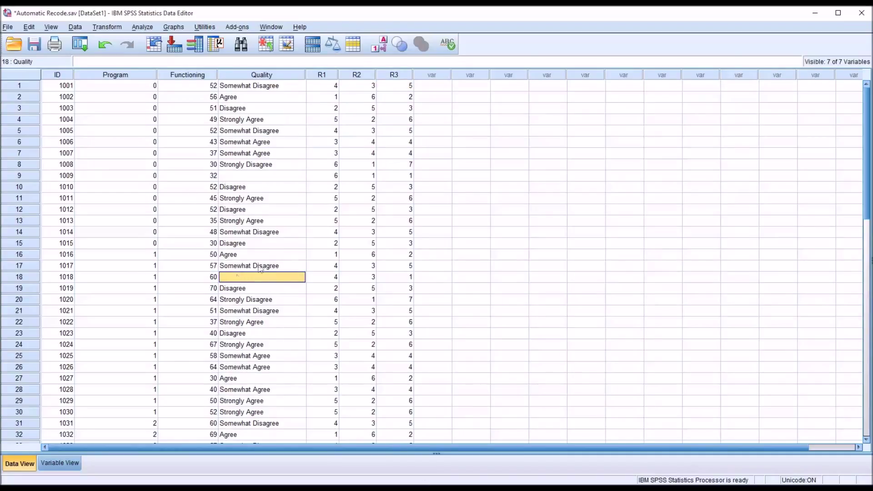
click(252, 179)
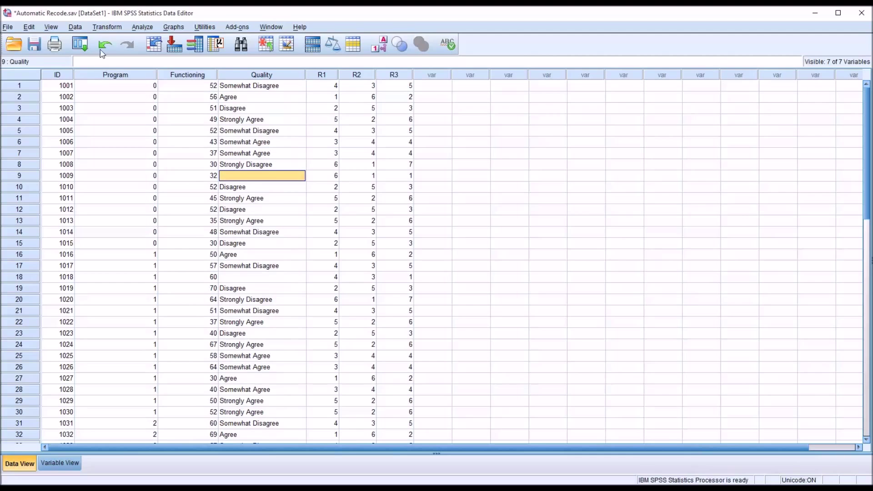
click(108, 27)
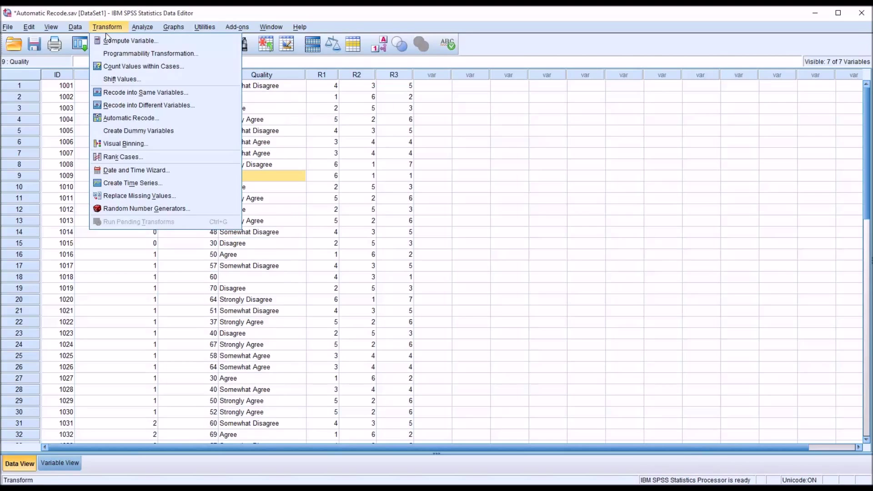
click(118, 117)
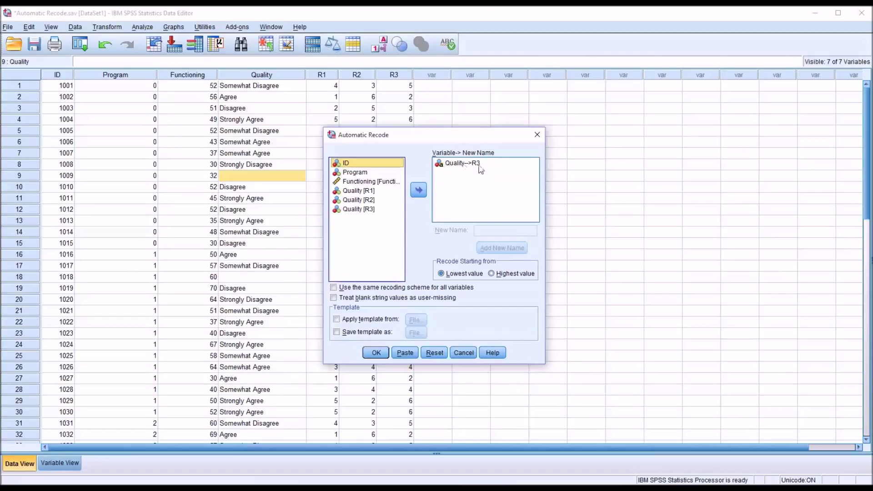
click(460, 163)
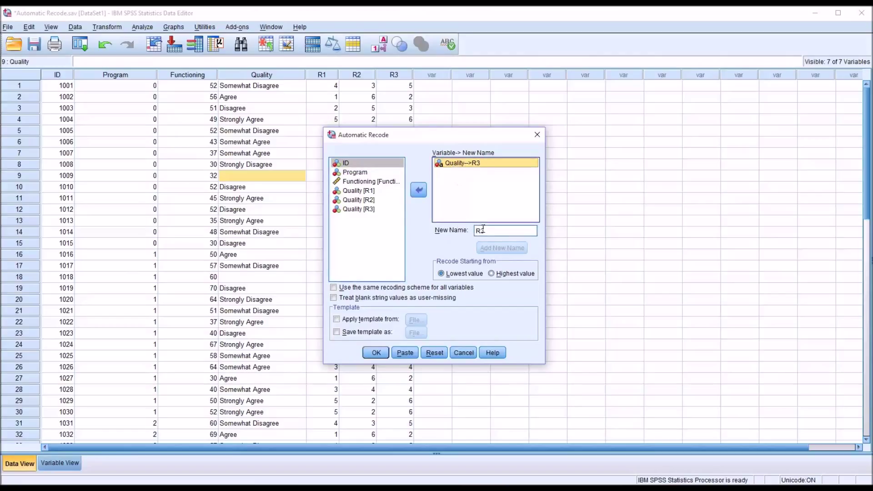
click(483, 230)
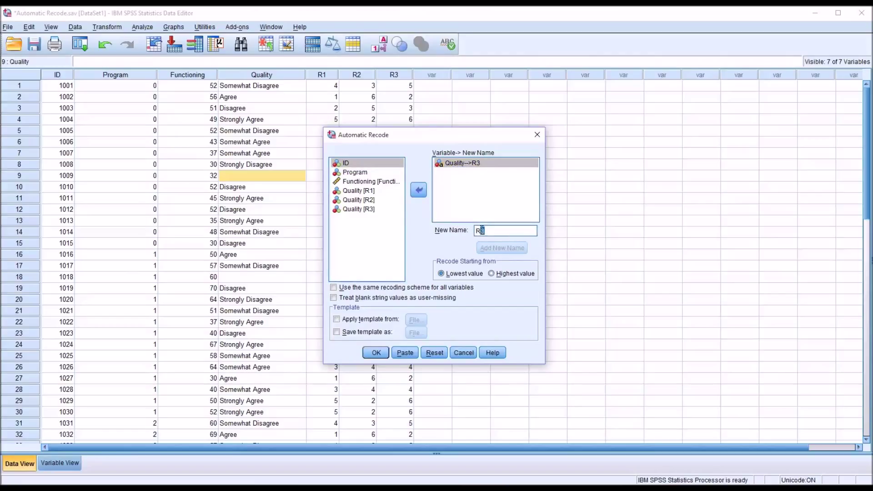
key(BackSpace)
text(4)
click(502, 248)
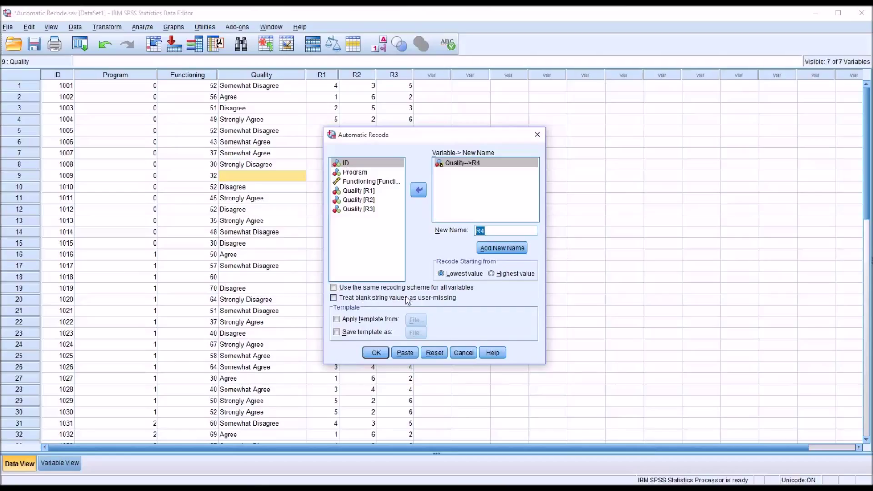
click(335, 298)
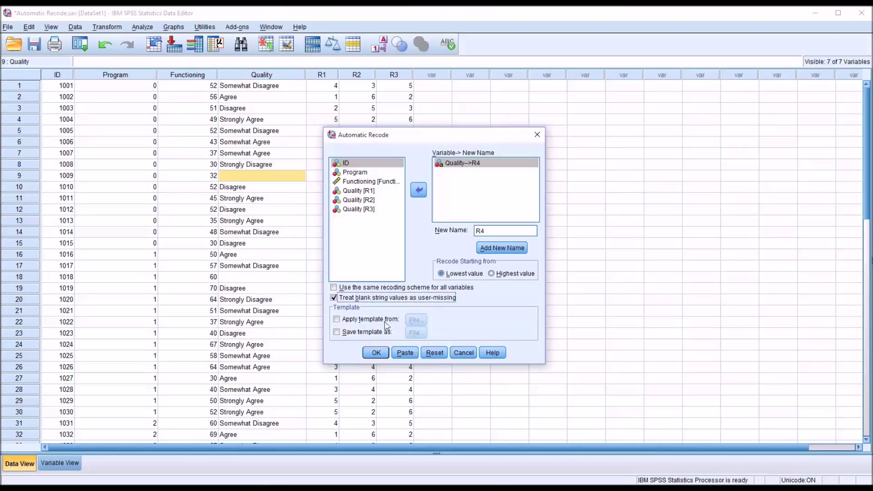
click(377, 353)
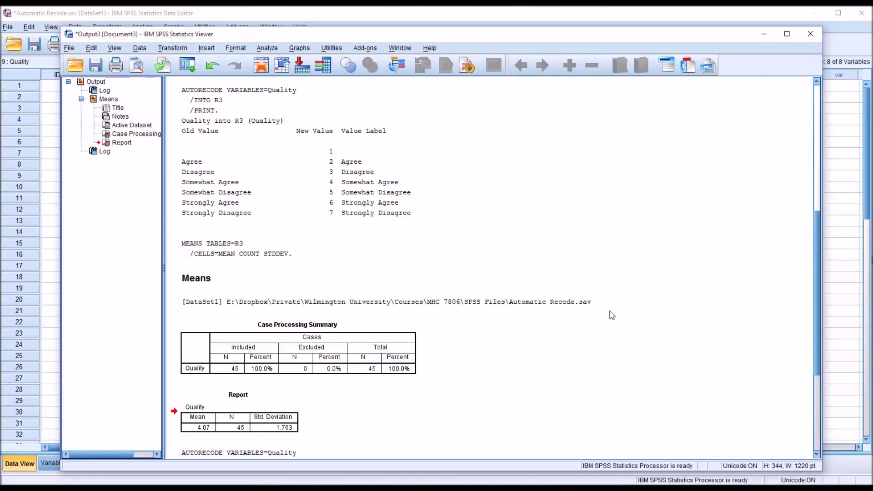
Inspect the AUTORECODE R4 table with blanks coded as missing 7, then return to the data
scroll(818, 266, down, 1)
drag(817, 266, 810, 328)
click(665, 353)
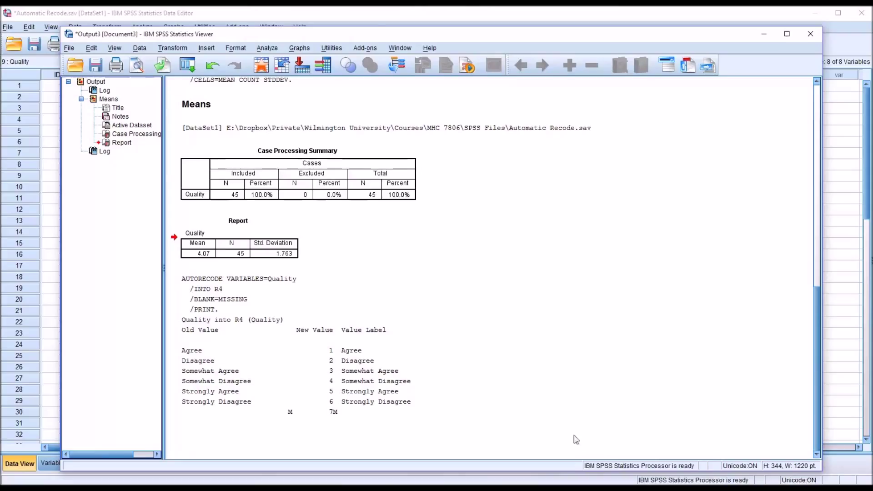
click(376, 22)
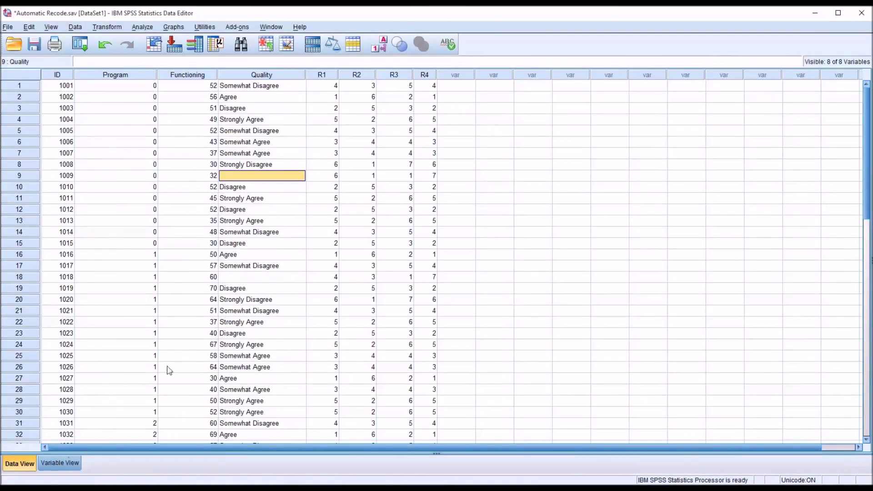
Widen the R4 column and verify in Variable View that R4's missing value is 7
drag(436, 74, 455, 75)
click(60, 463)
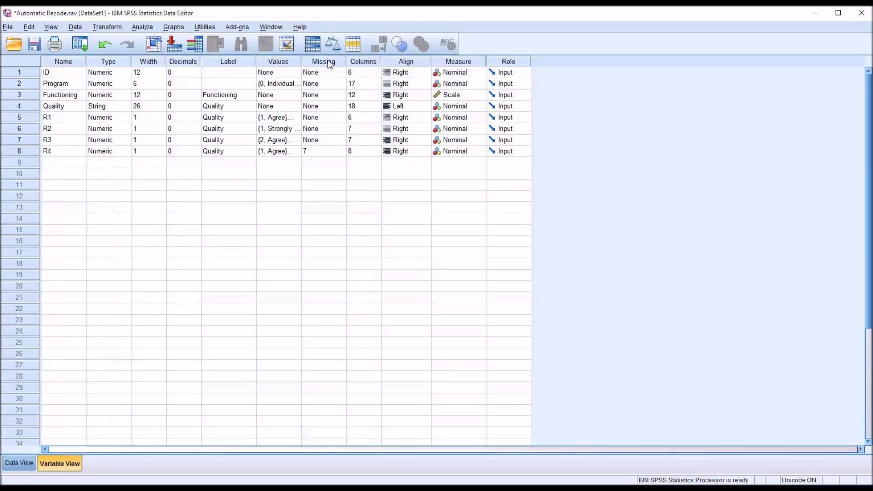
click(318, 152)
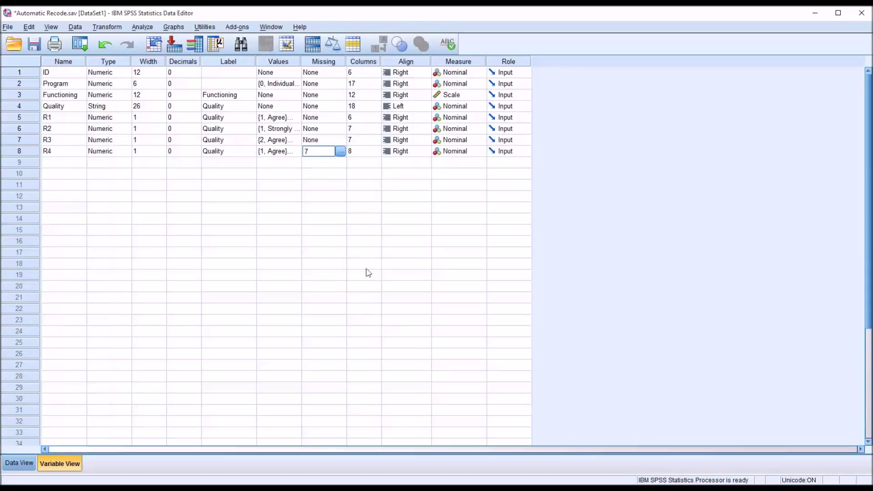
click(340, 152)
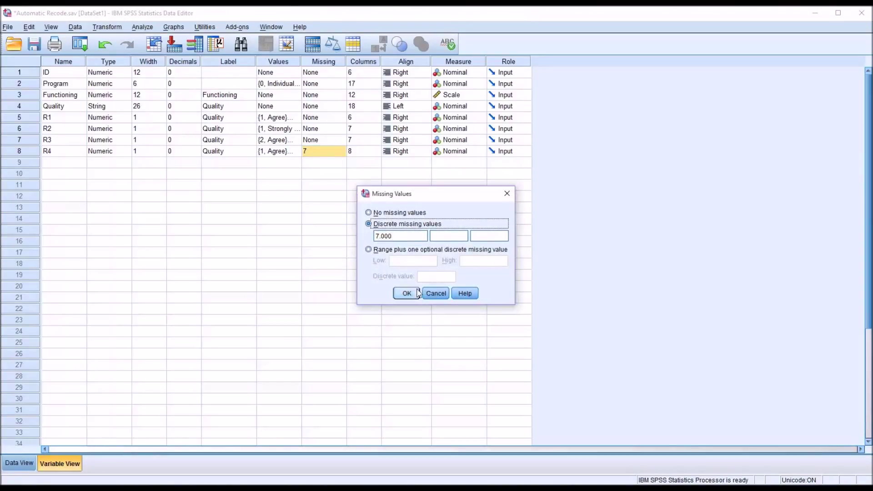
click(436, 294)
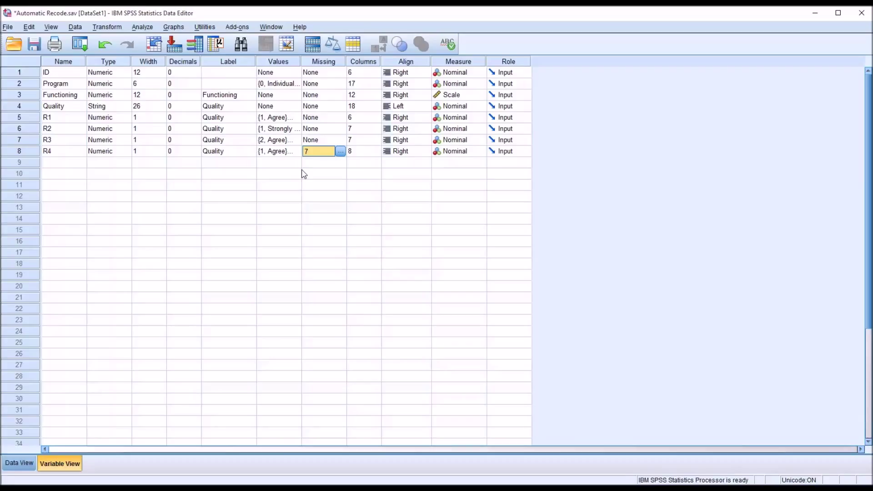
click(19, 463)
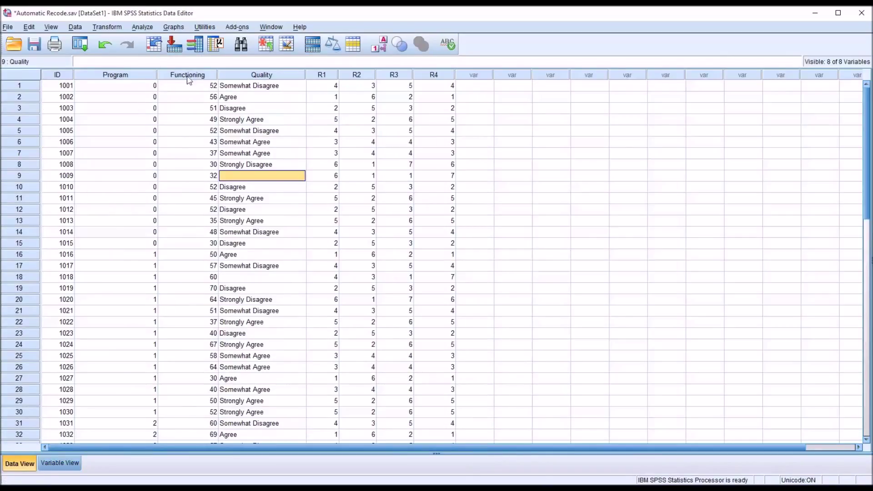
Run Means on Quality [R4]: 43 cases included, 2 excluded, mean 3.21
click(141, 28)
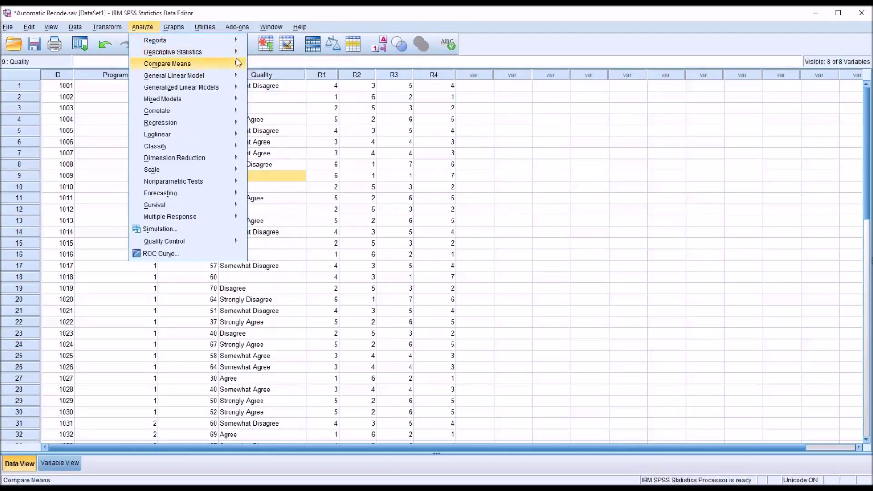
mouse_move(236, 64)
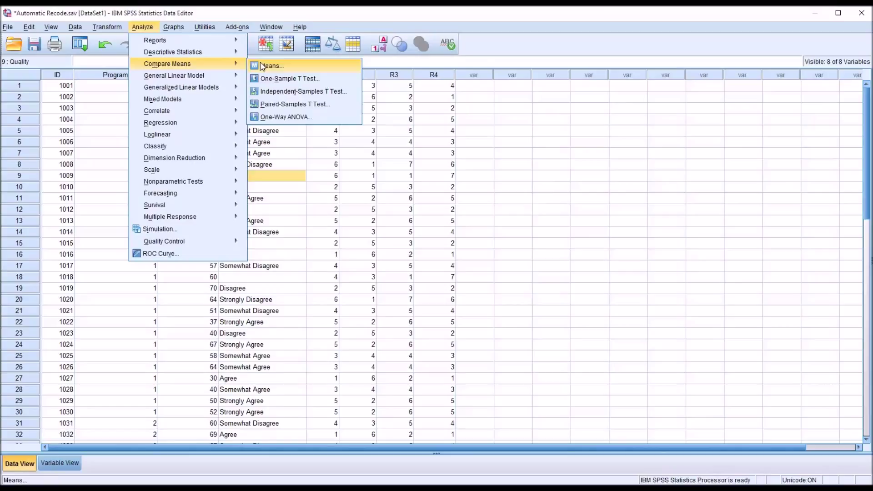
click(269, 66)
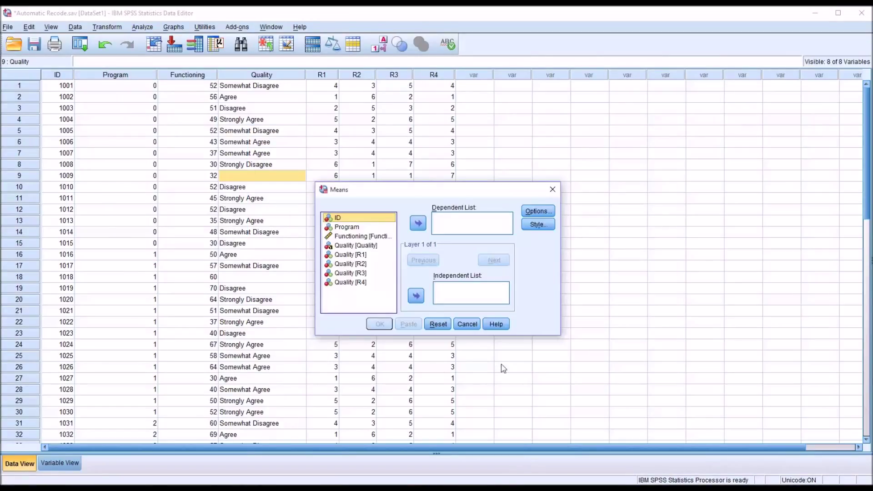
drag(350, 282, 444, 225)
click(379, 324)
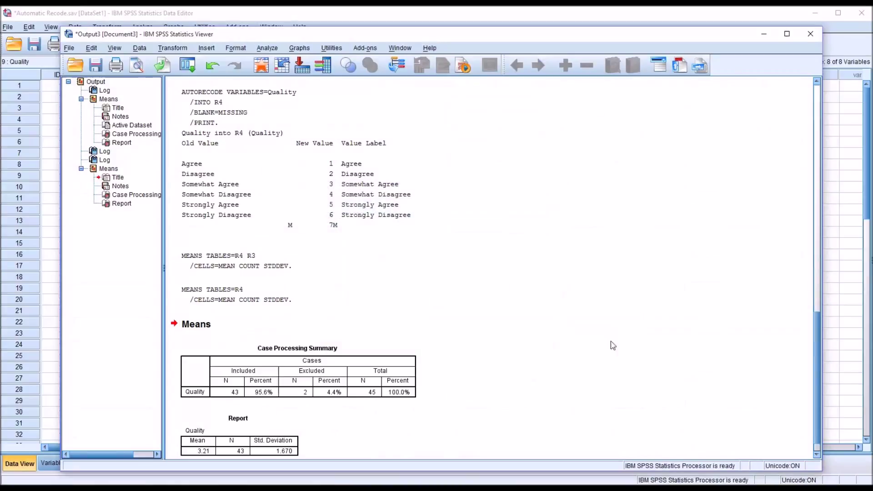